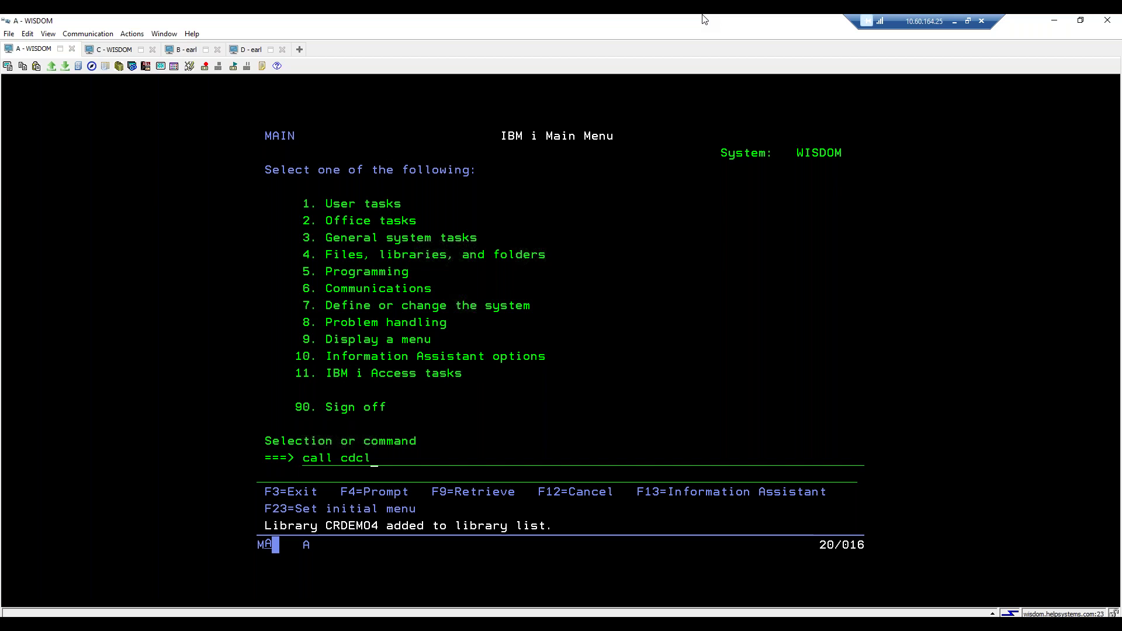
Call the program cdcl001 and mark the Credit Card and SSN columns in the customer list
key("BackSpace")
key("BackSpace")
key("BackSpace")
type("001")
key("Return")
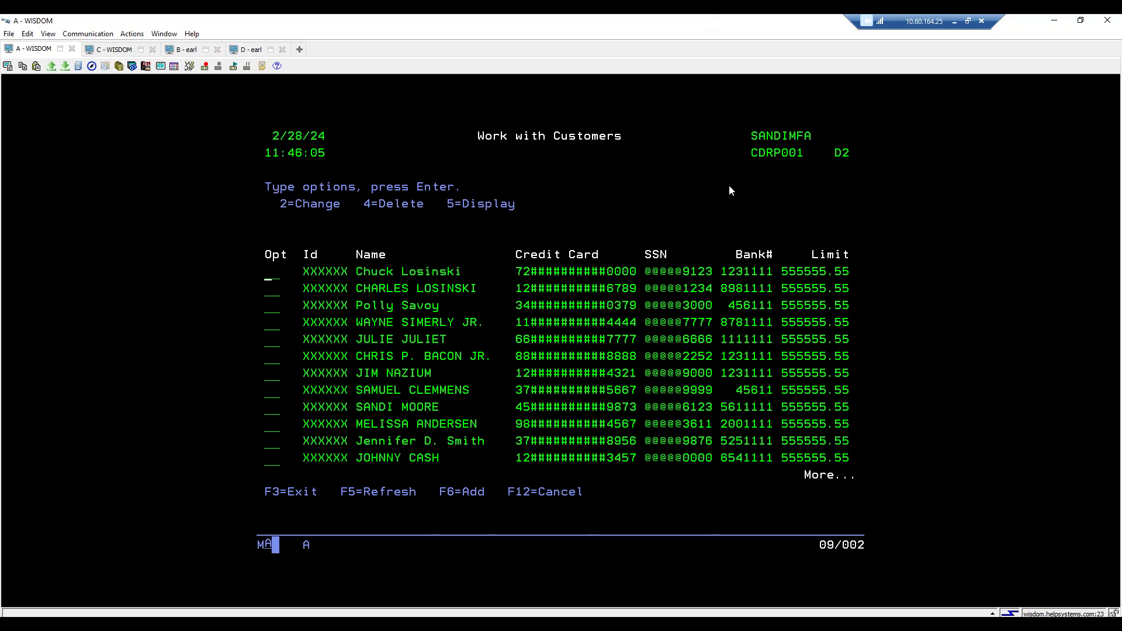
left_click_drag(515, 246, 634, 466)
left_click_drag(637, 247, 716, 467)
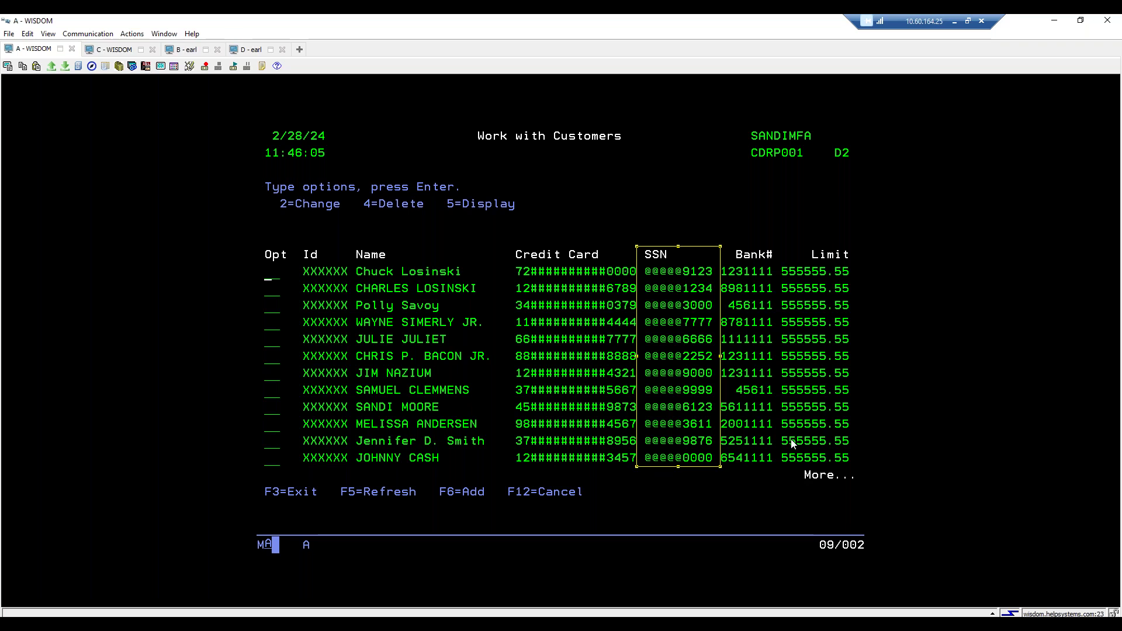
Minimize the terminal and SQL script windows, and disconnect the HR network drive (I:) in File Explorer
left_click(1052, 22)
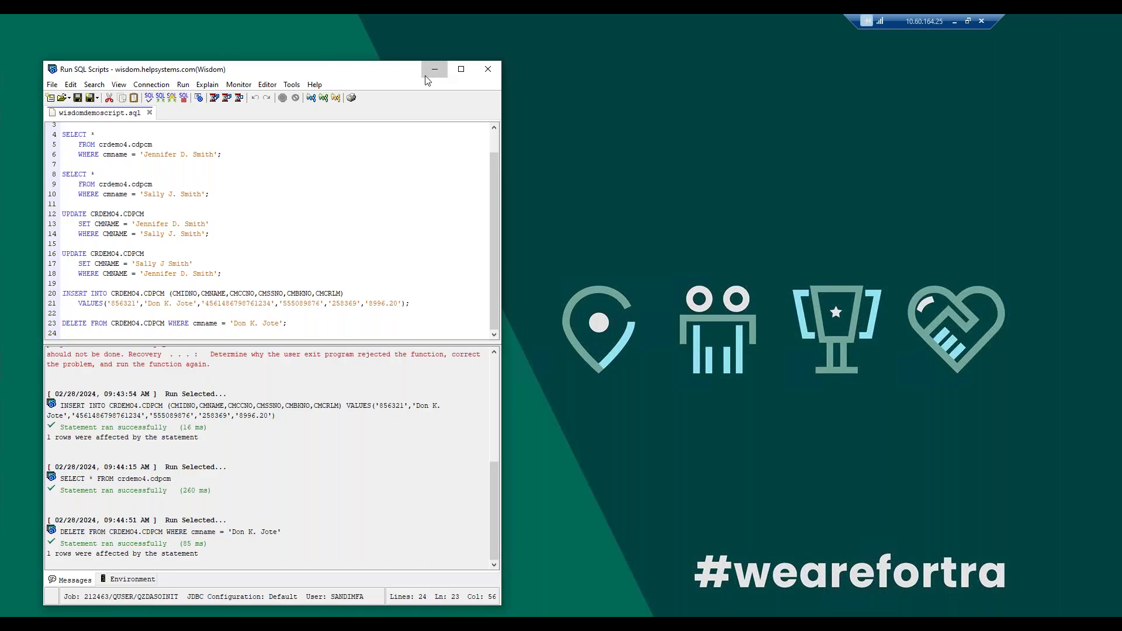
left_click(437, 72)
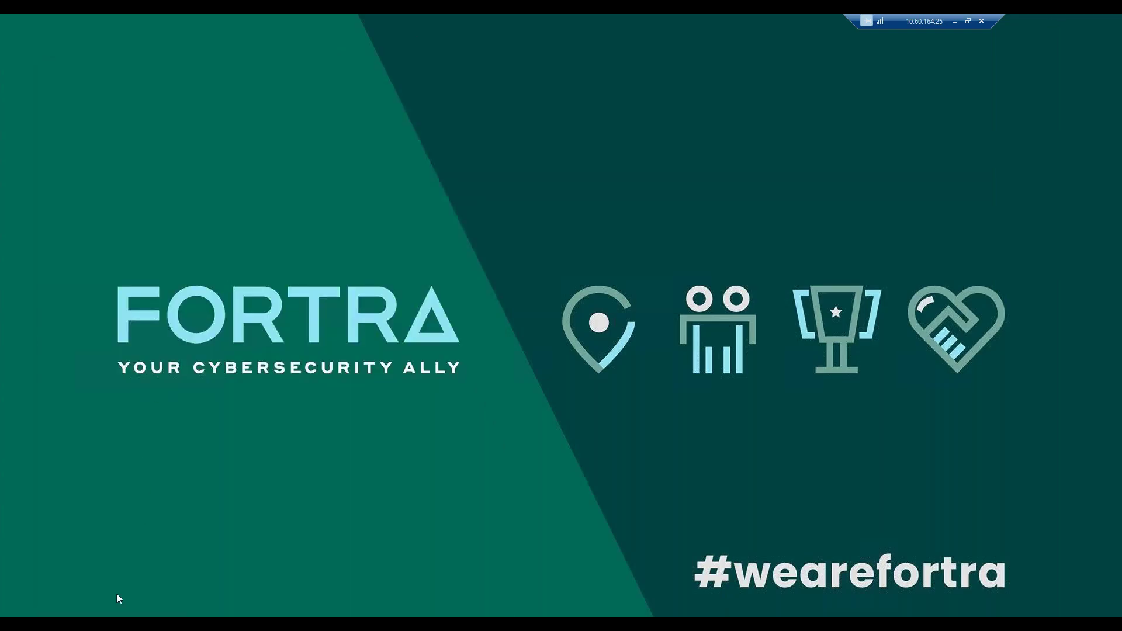
key("super+e")
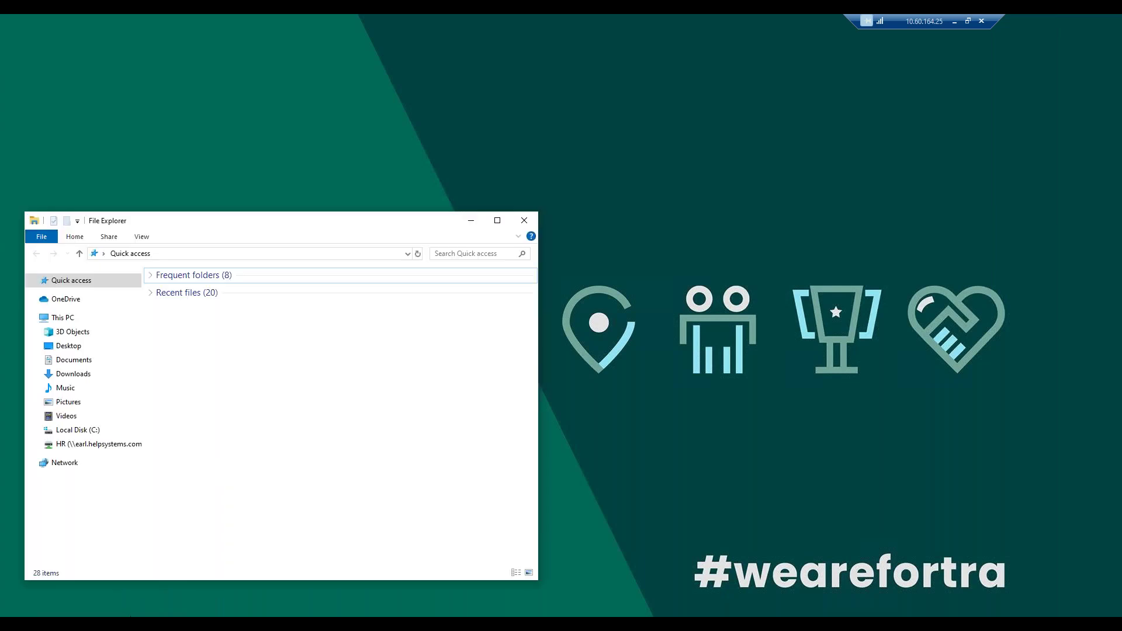
left_click(86, 450)
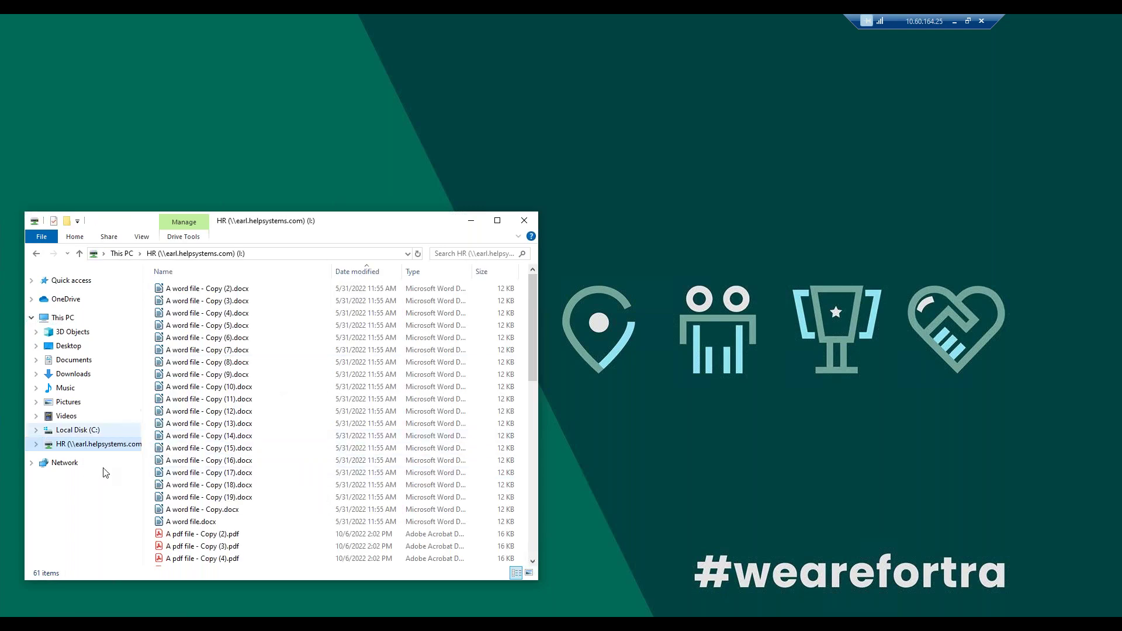
right_click(81, 448)
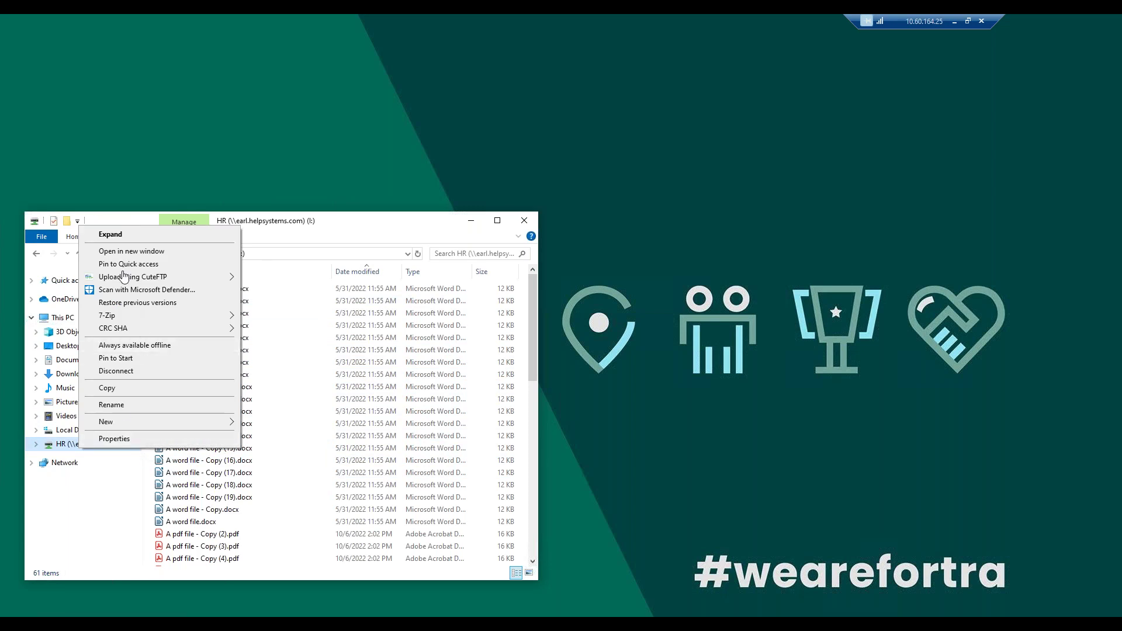
left_click(112, 371)
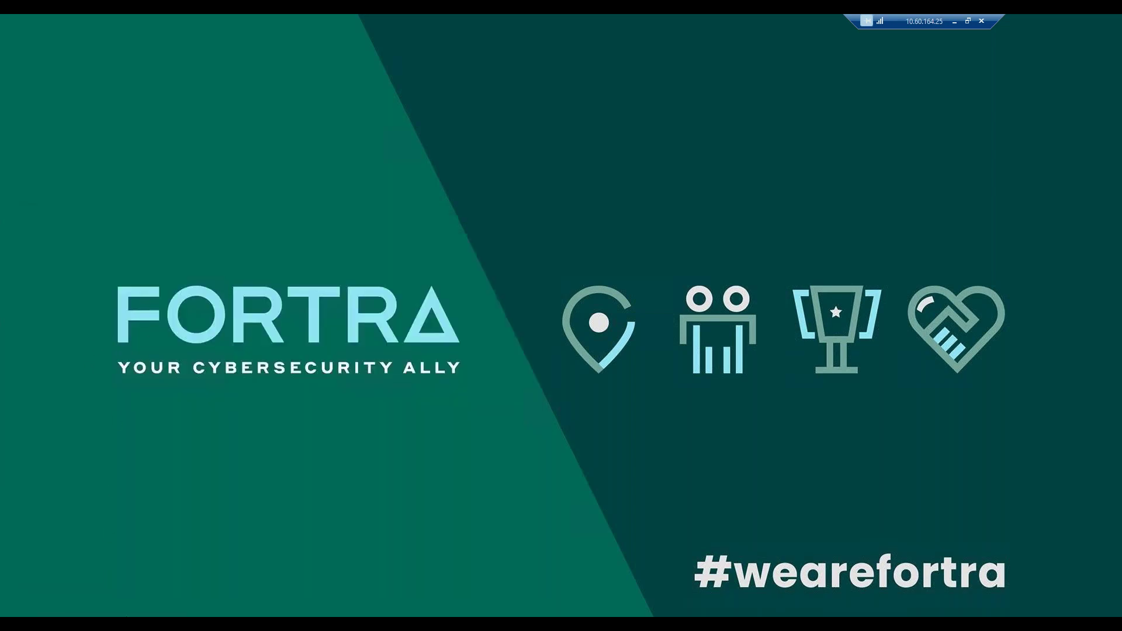
Map network drive I: to \\earl.helpsystems.com\HR using different credentials
key("super+e")
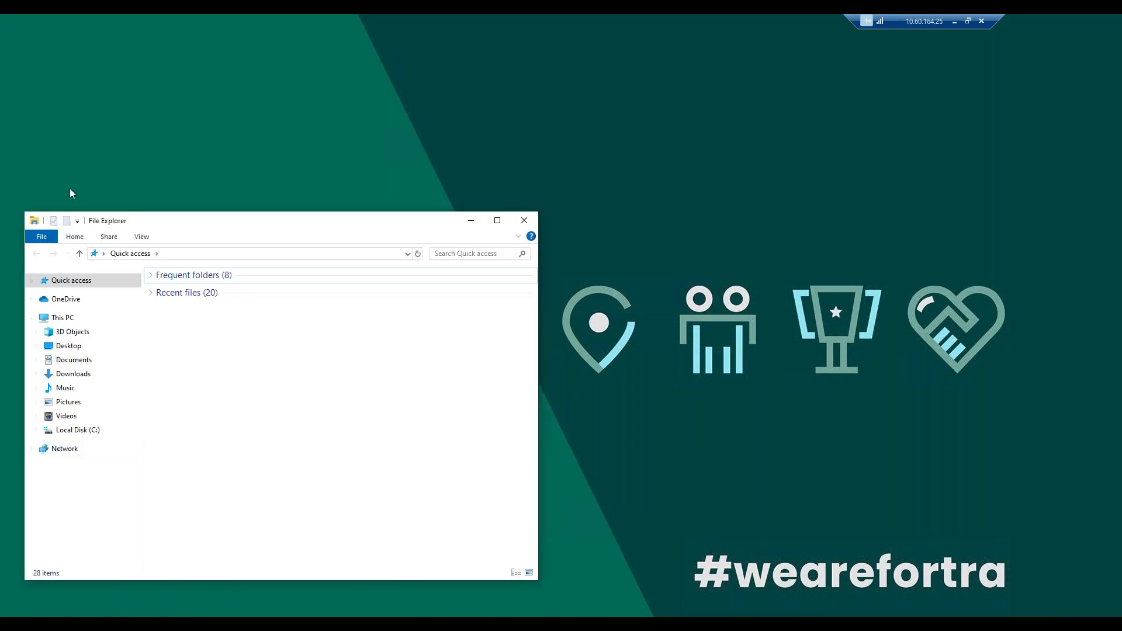
left_click(61, 322)
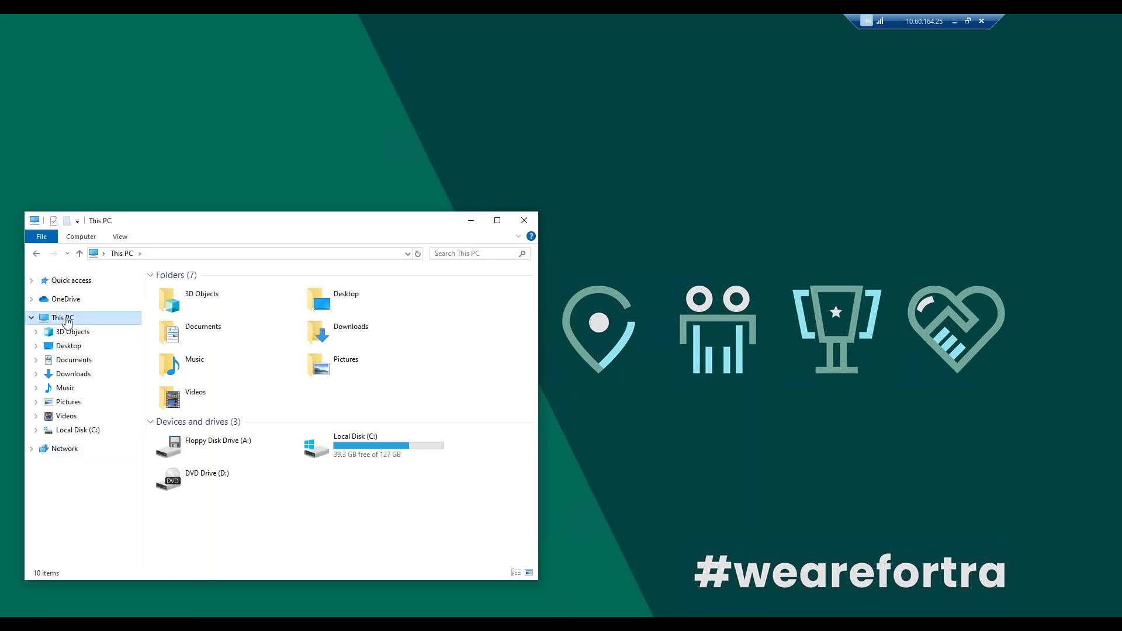
right_click(75, 324)
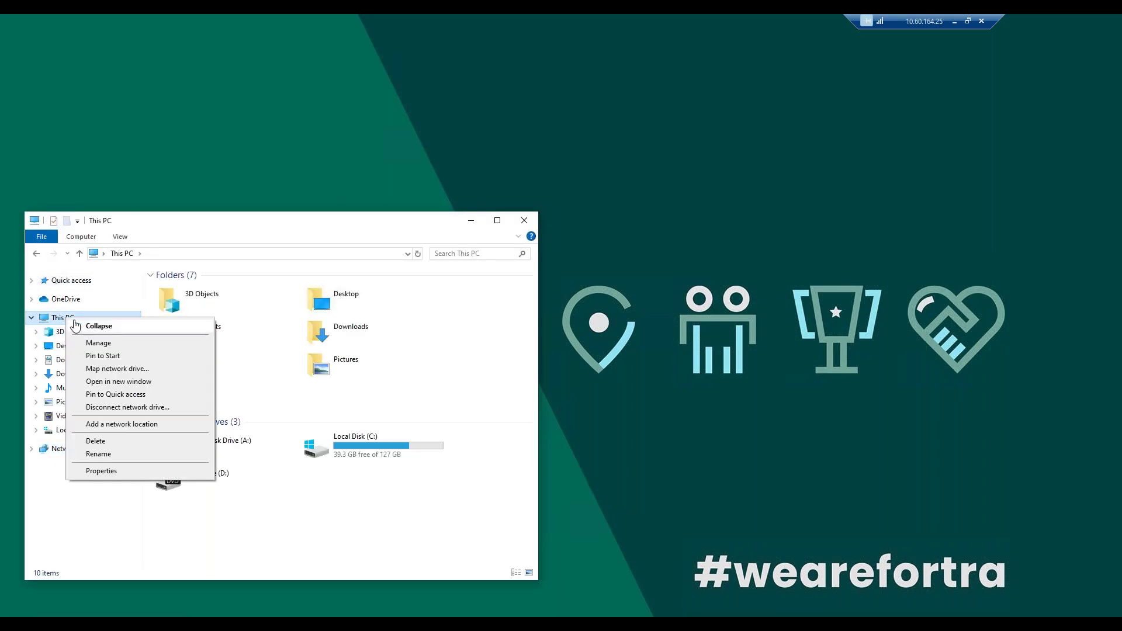
left_click(122, 369)
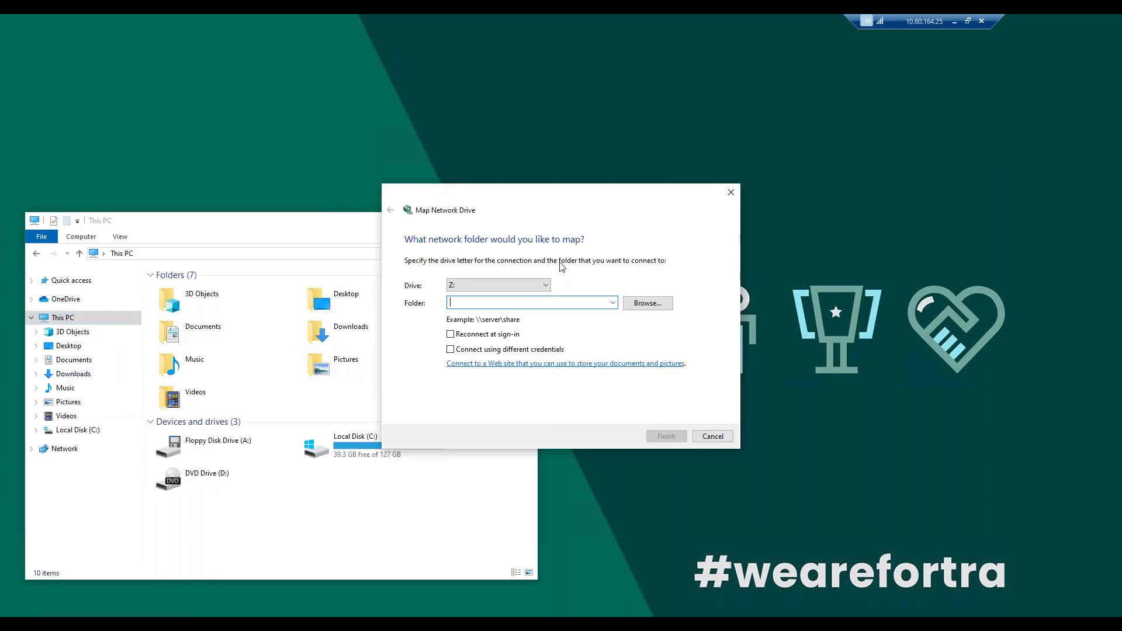
left_click(545, 285)
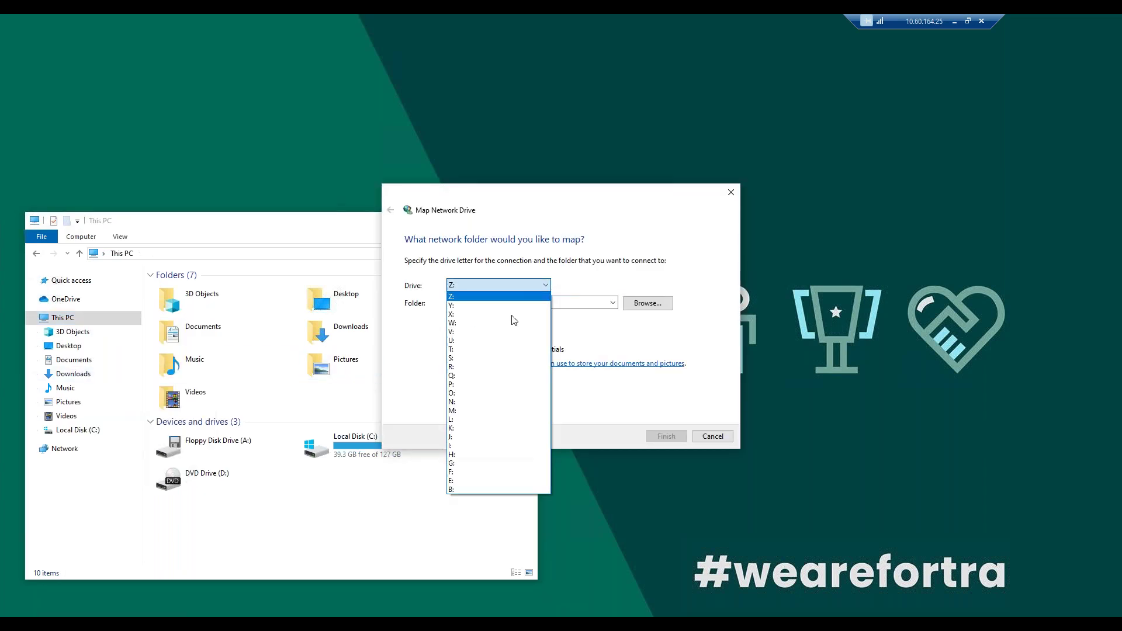
left_click(456, 447)
left_click(613, 303)
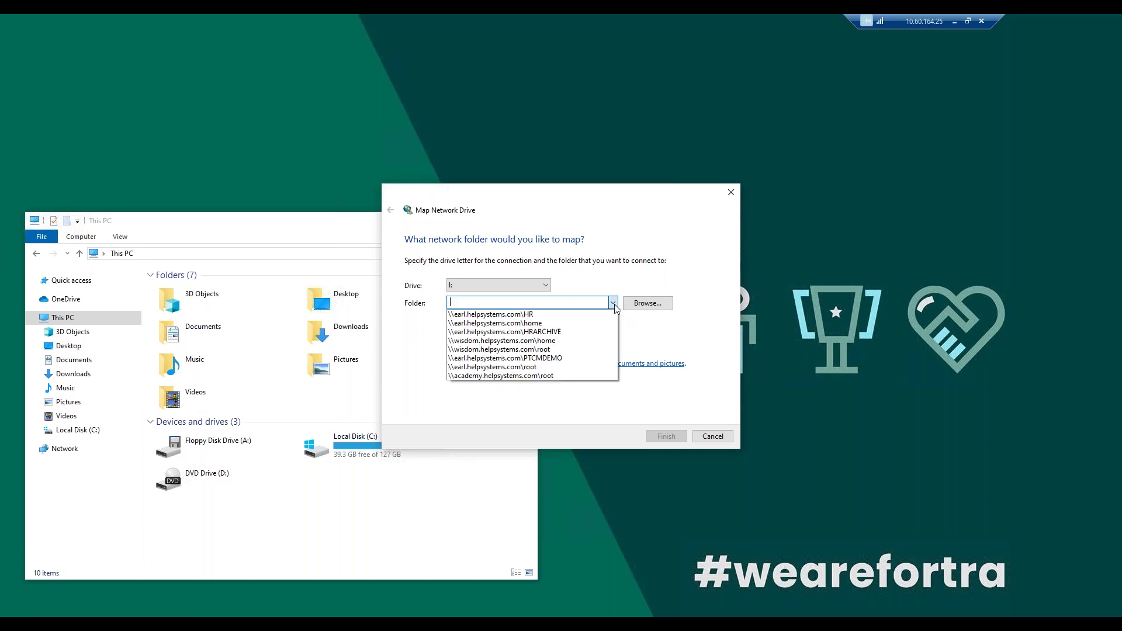
left_click(556, 314)
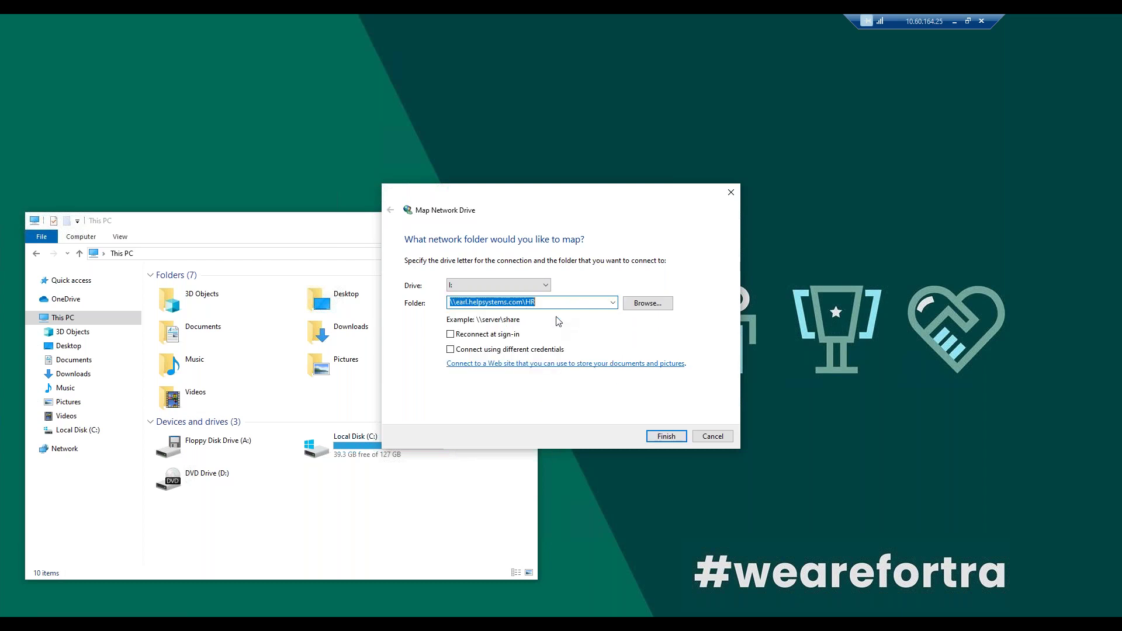
left_click(546, 353)
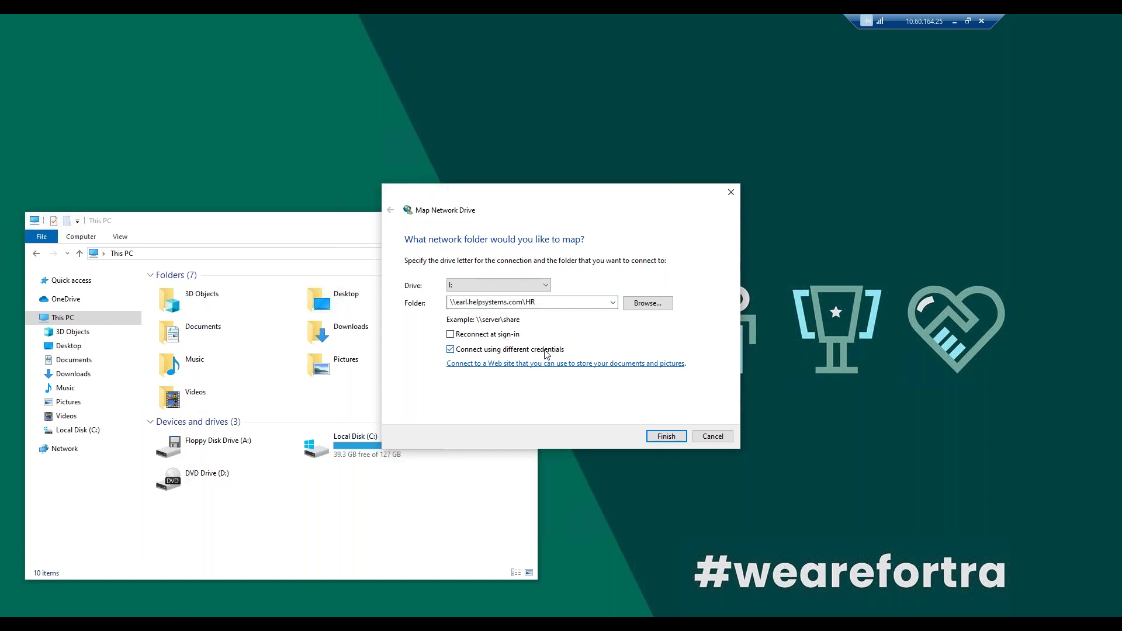
left_click(666, 436)
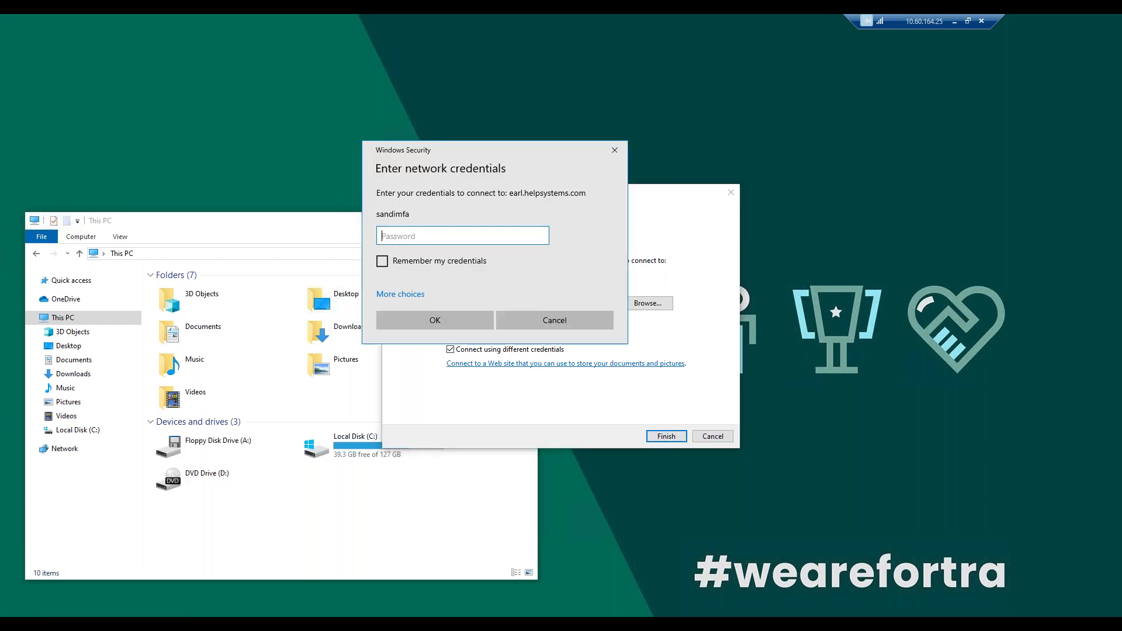
Enter the network account password, allow the file server request in Powertech MFA, and submit the Yubikey authentication
type("*****")
left_click(453, 314)
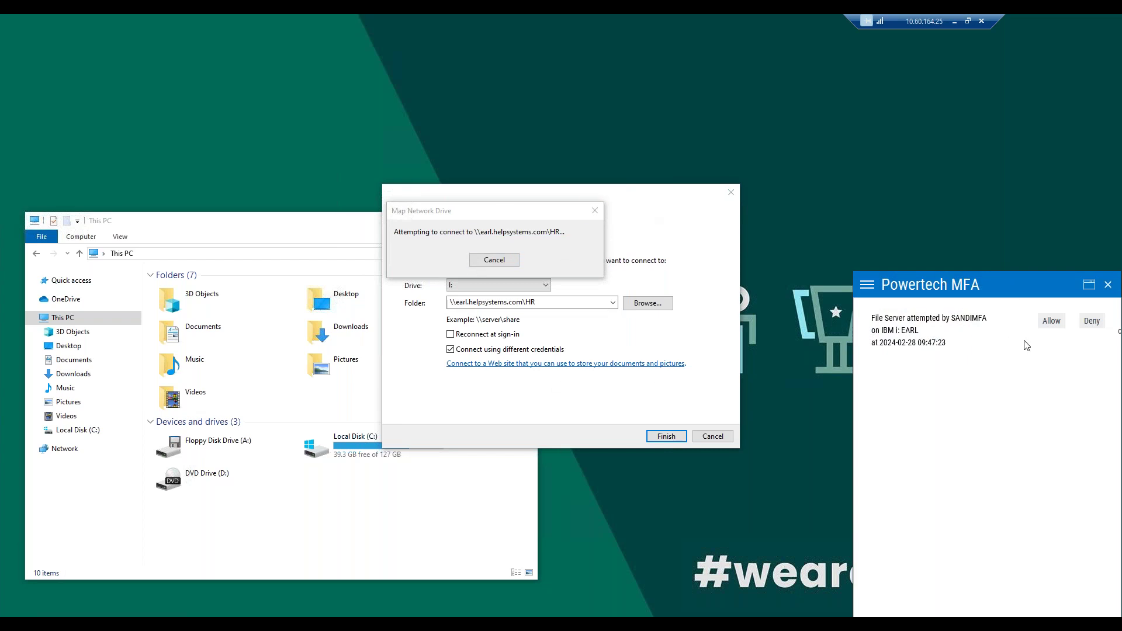
left_click(1049, 321)
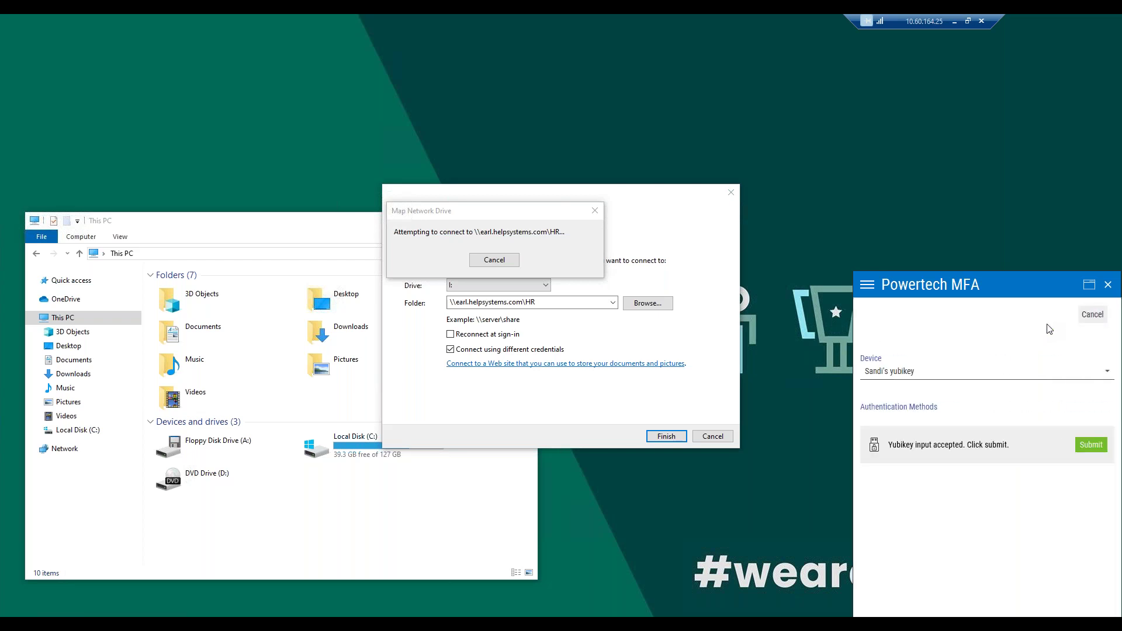
left_click(1090, 445)
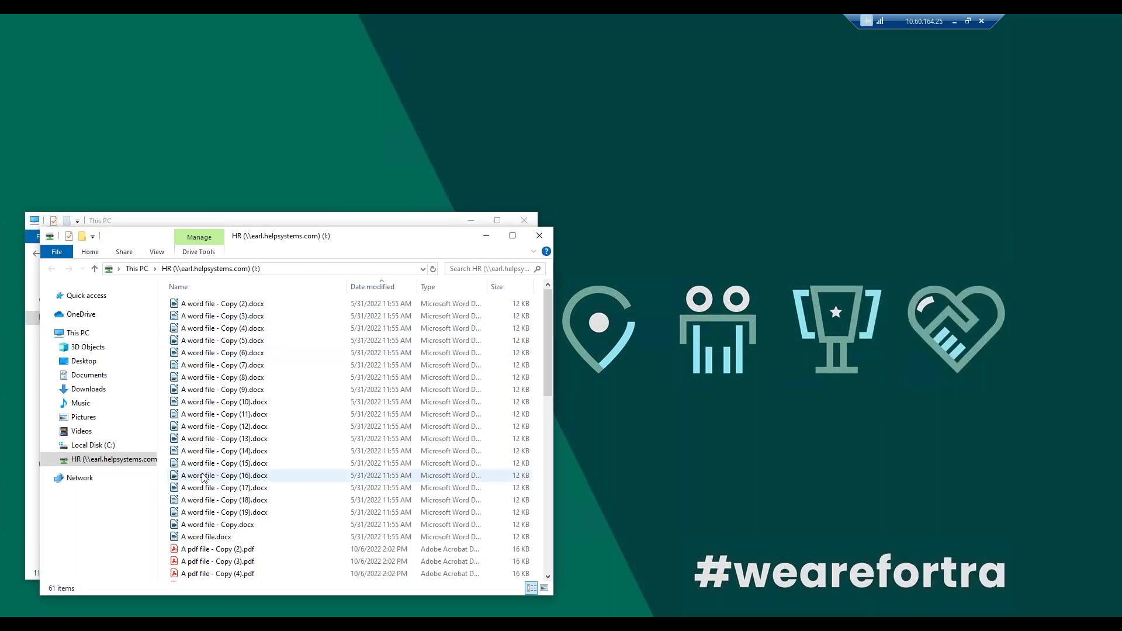
Open A word file.docx from the HR share and append the sentence "Can I change the file?" to its text
scroll(203, 478, "down", 1)
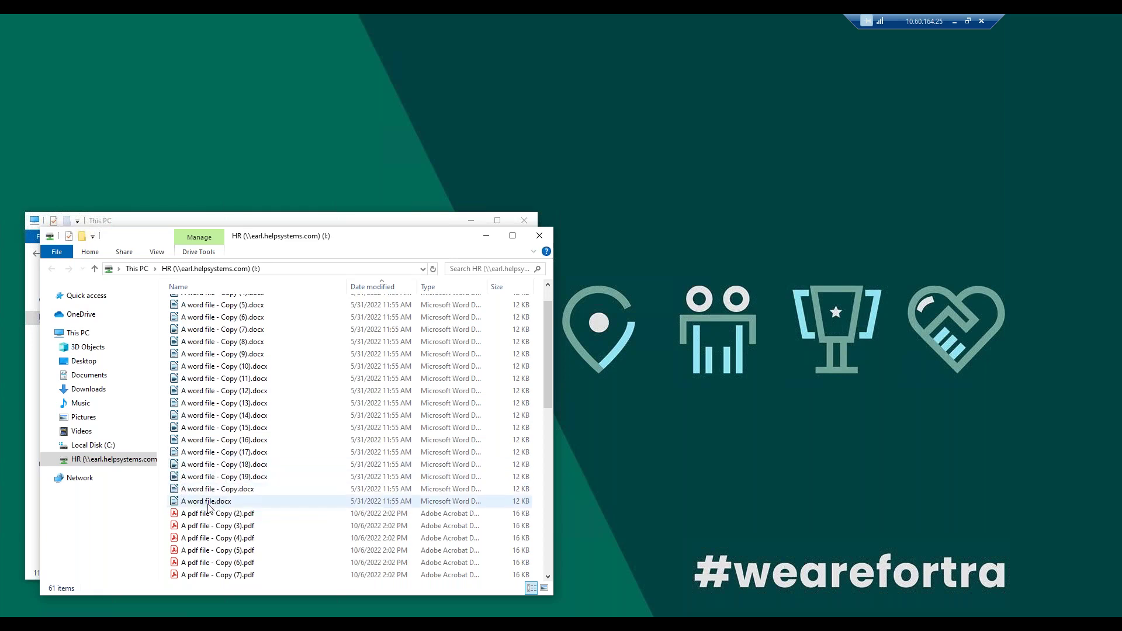
left_click(208, 504)
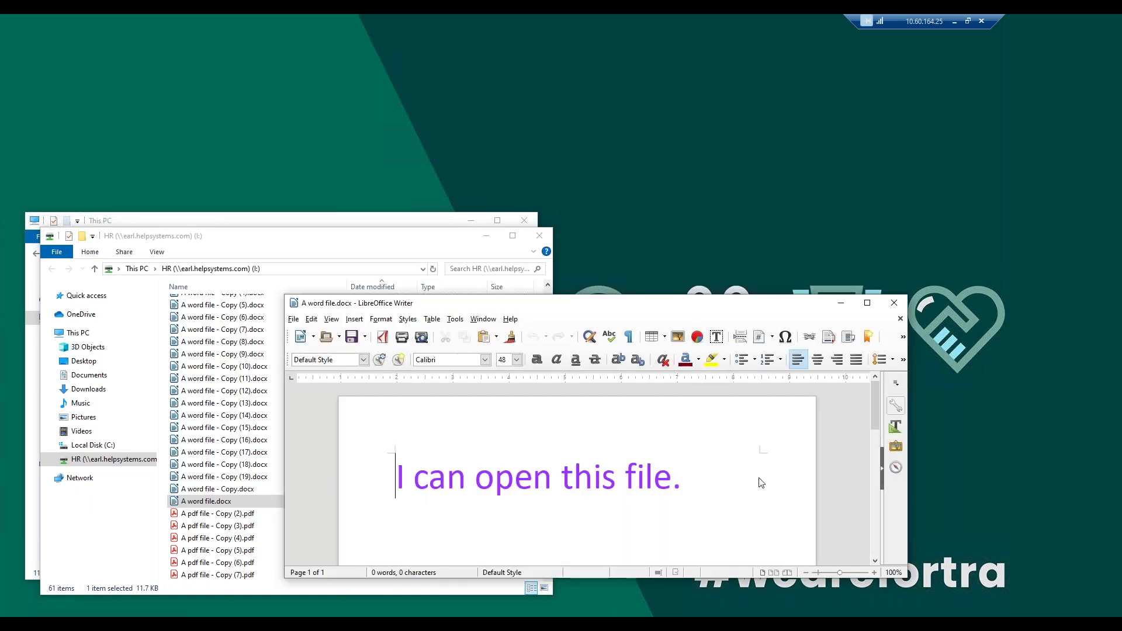
left_click(683, 480)
type("Can I c")
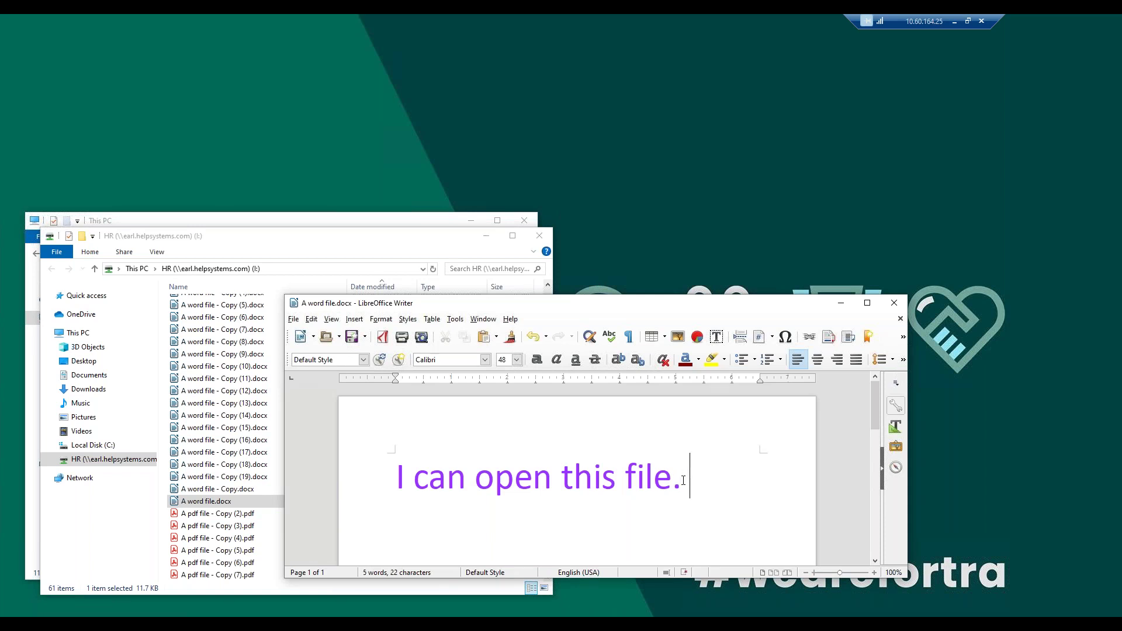
type("hange the file?")
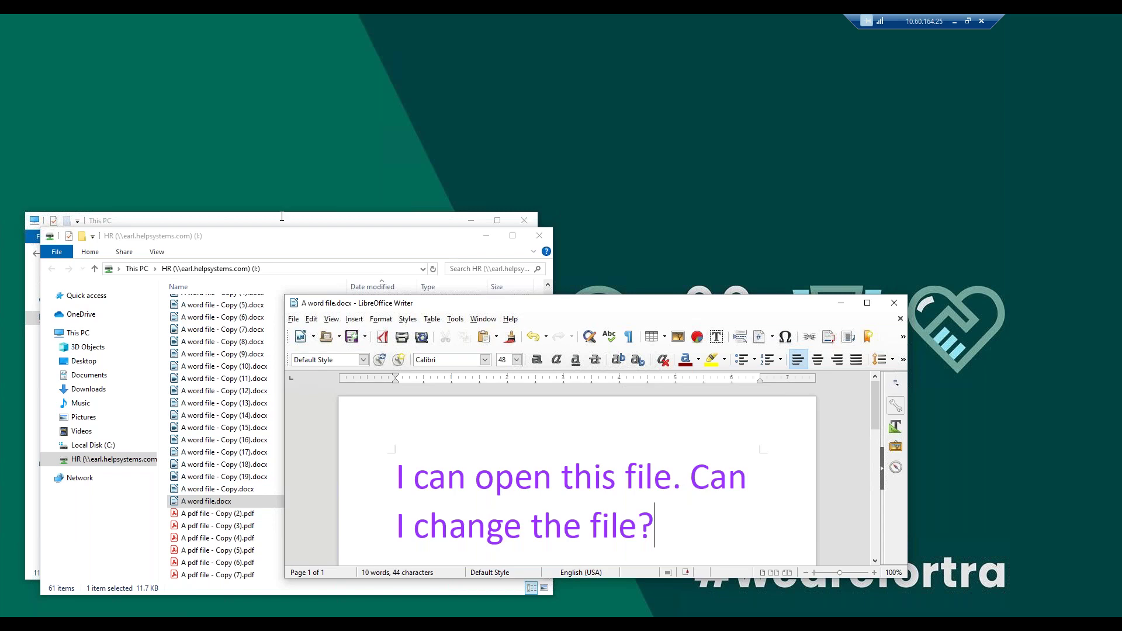
Save and close the edited document, and refresh the HR folder listing
left_click(357, 338)
left_click(894, 303)
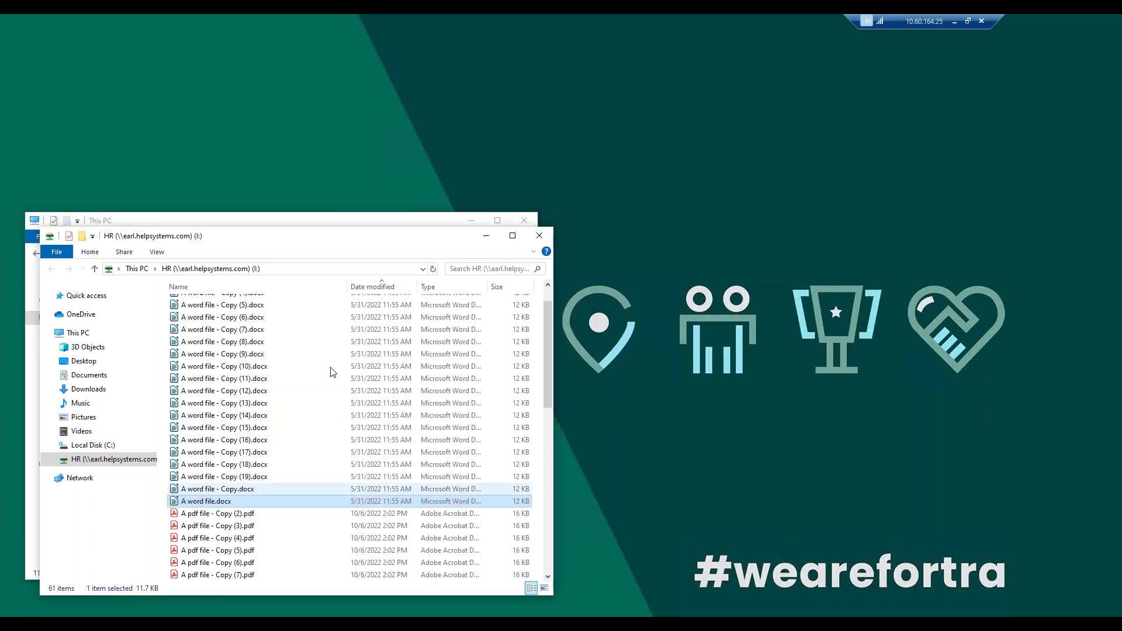
left_click(433, 268)
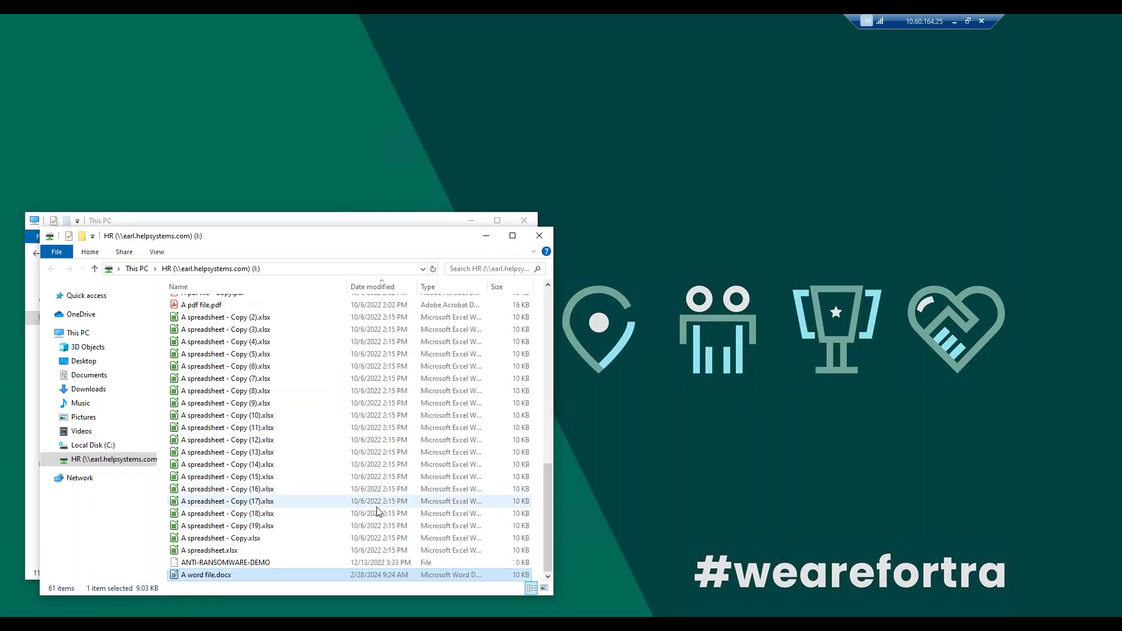
Rename A word file.docx in the HR share as A word file123.docx
left_click(215, 577)
left_click(215, 576)
type("123")
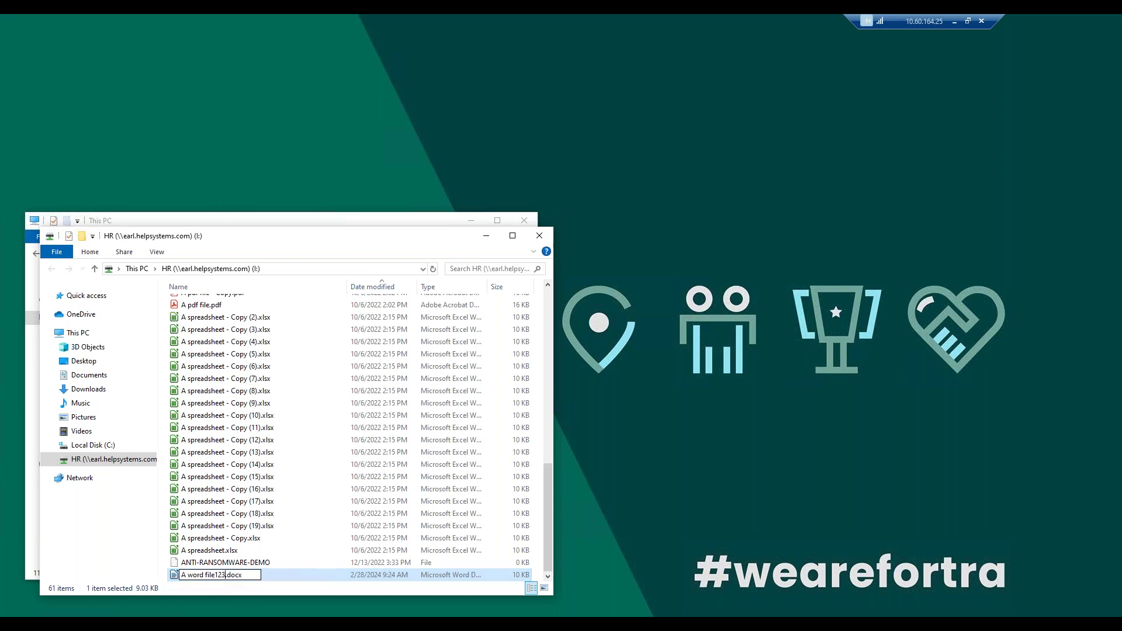
key("Return")
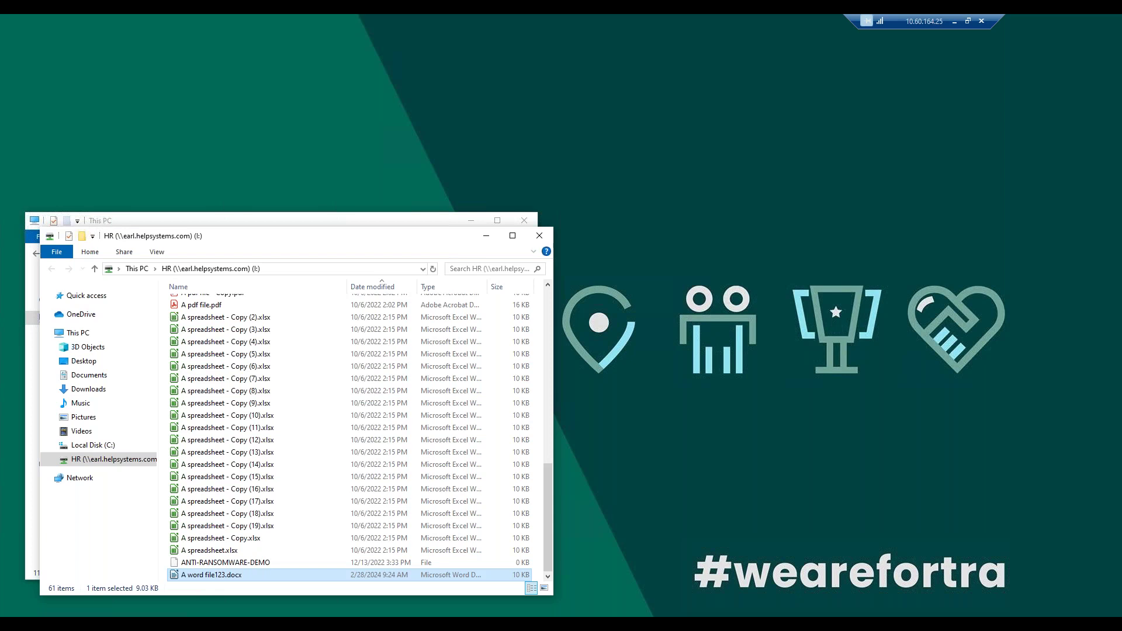
Clear the base name of A word file123.docx, renaming it as .docx
left_click(220, 577)
key("BackSpace")
key("Return")
Try to permanently delete the .docx file from the HR share, and cancel the request for permission
key("Delete")
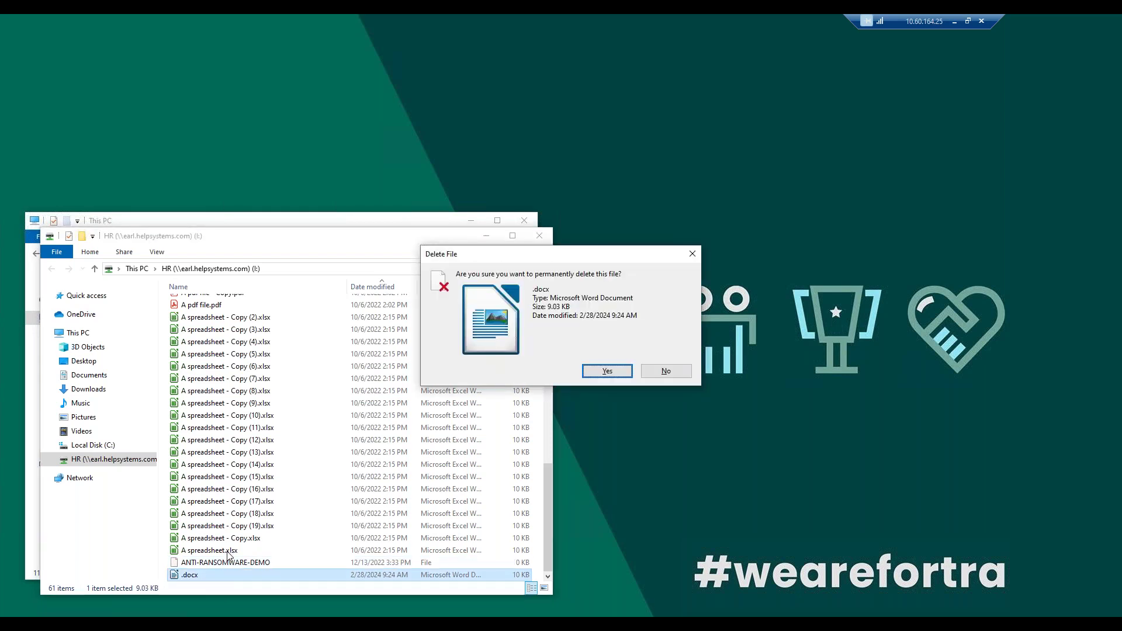
left_click(606, 372)
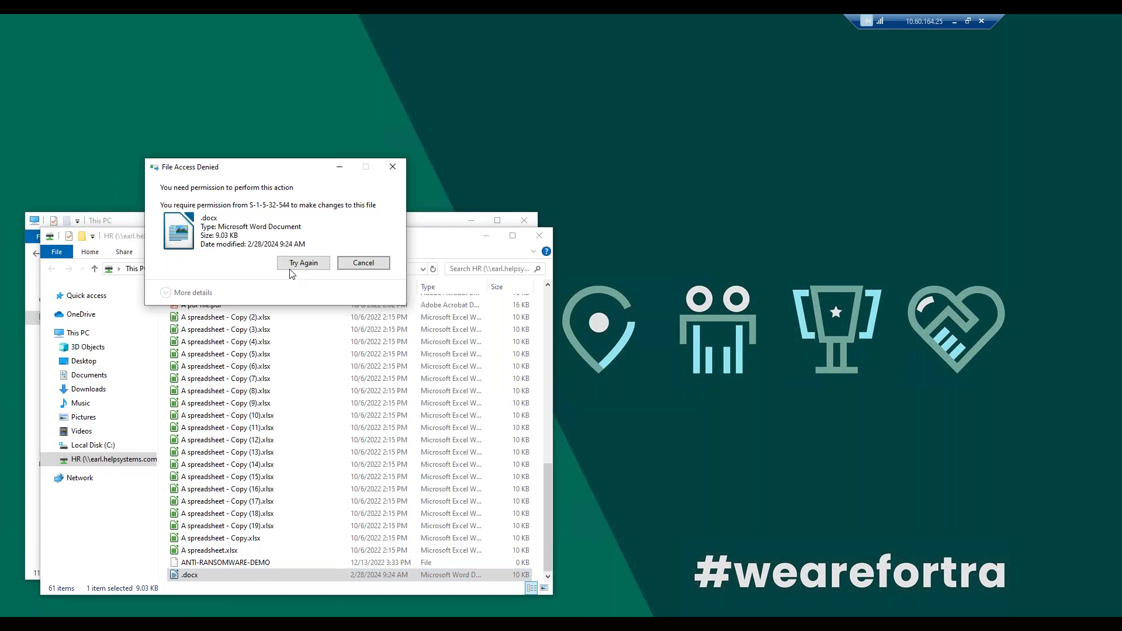
left_click_drag(267, 169, 297, 181)
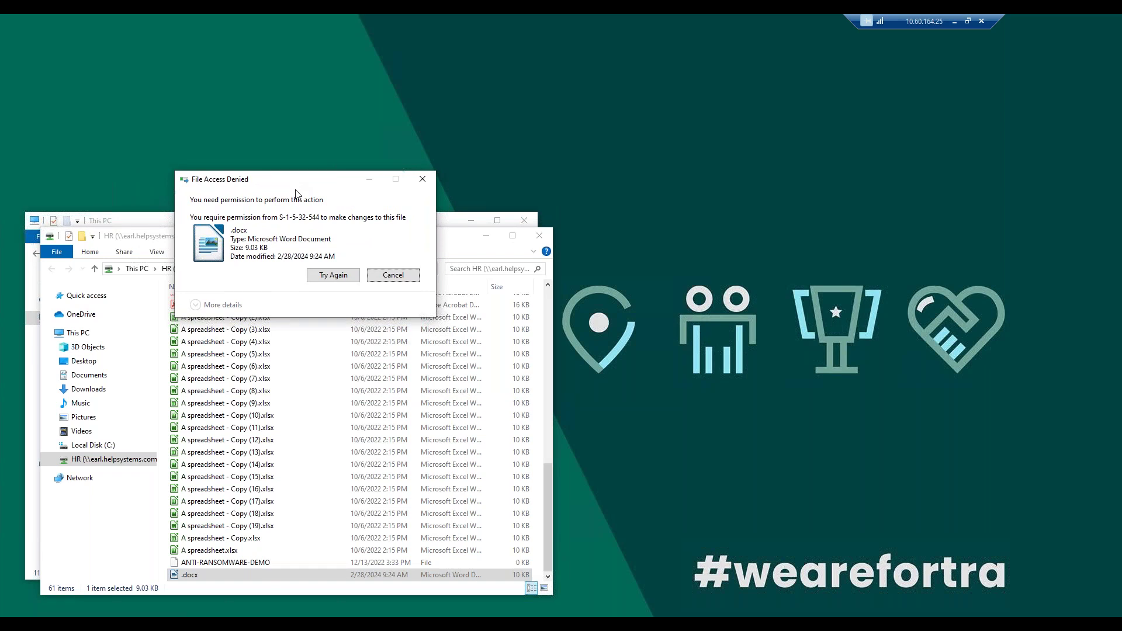
left_click(395, 279)
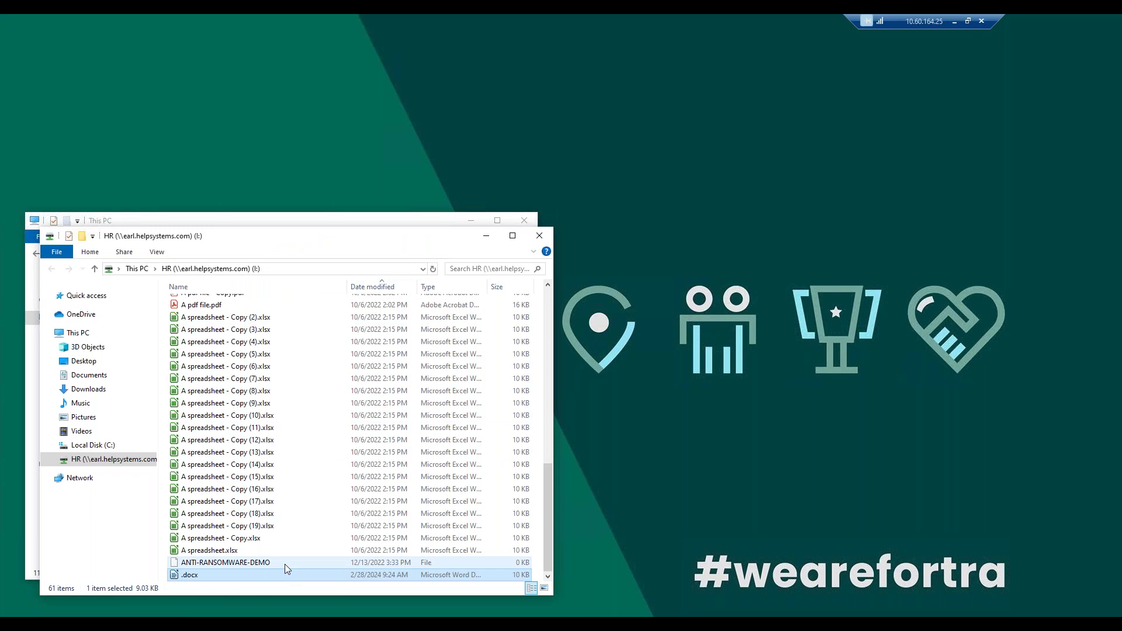
Bring up the Command Prompt and arrange it beside the HR folder window
left_click_drag(273, 231, 257, 212)
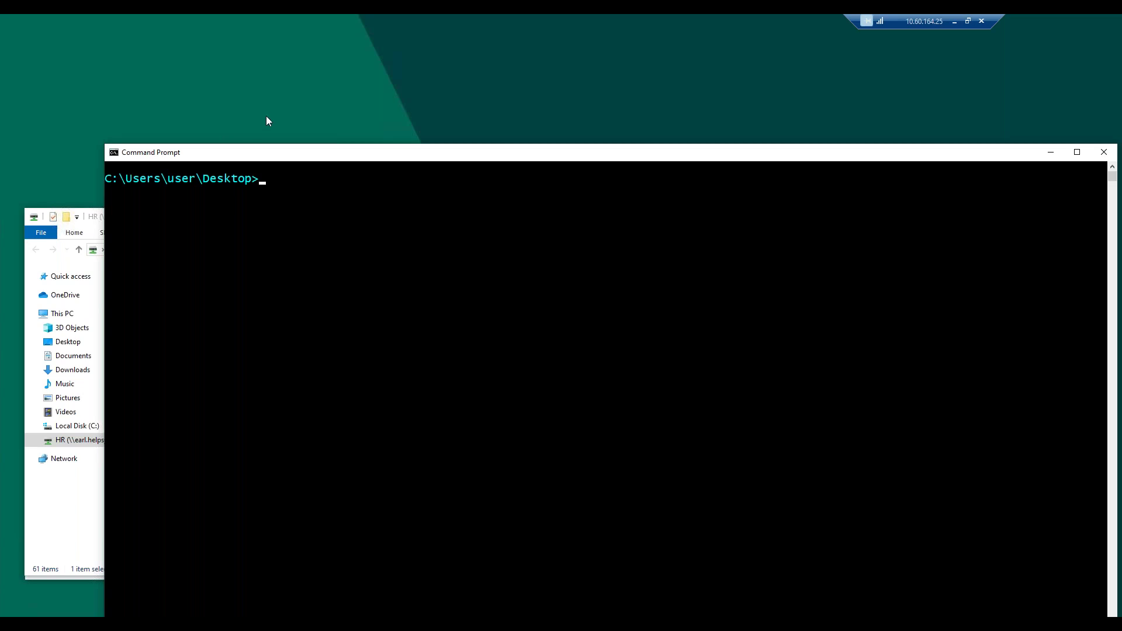
left_click_drag(201, 192, 457, 205)
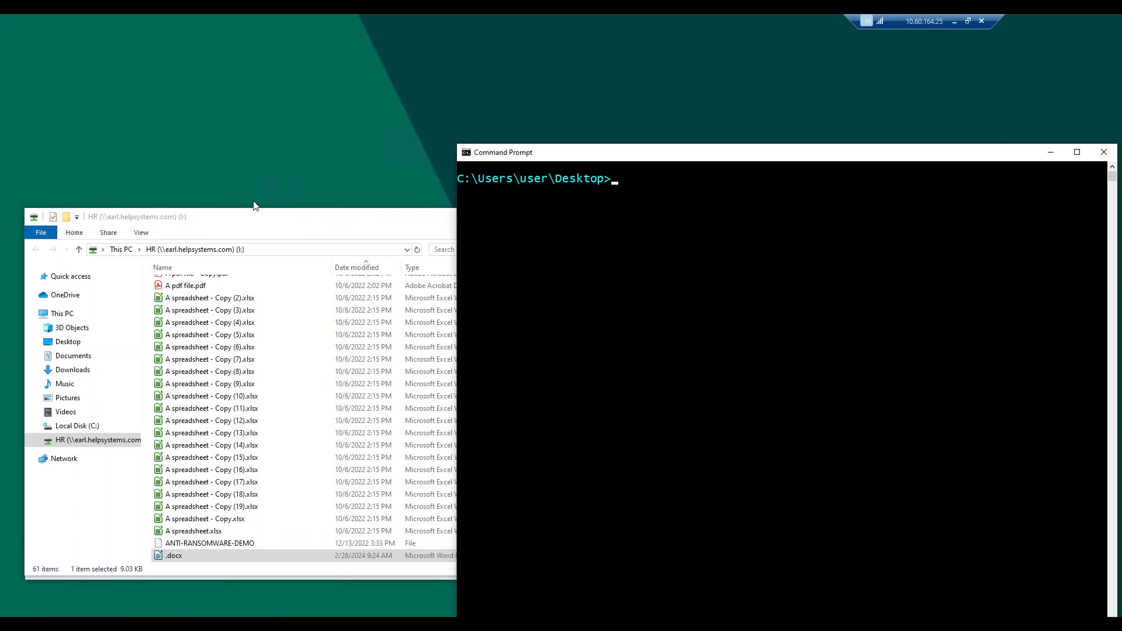
left_click_drag(251, 217, 229, 196)
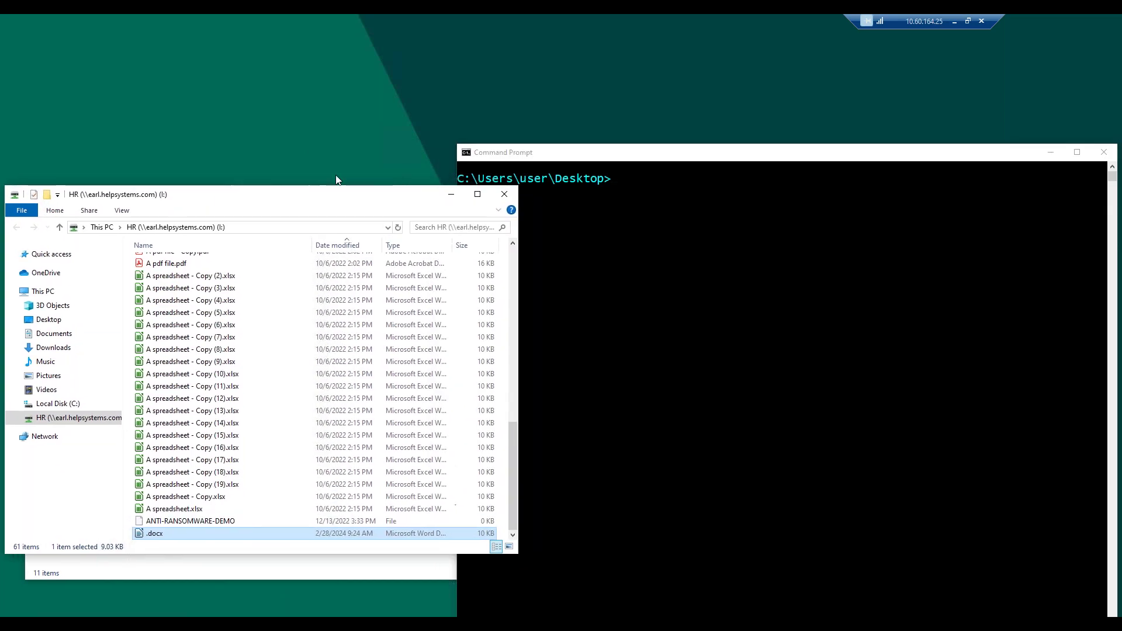
Run the ransomware program from the Desktop folder in the Command Prompt and review its per-file encryption results for drive I:
left_click(626, 182)
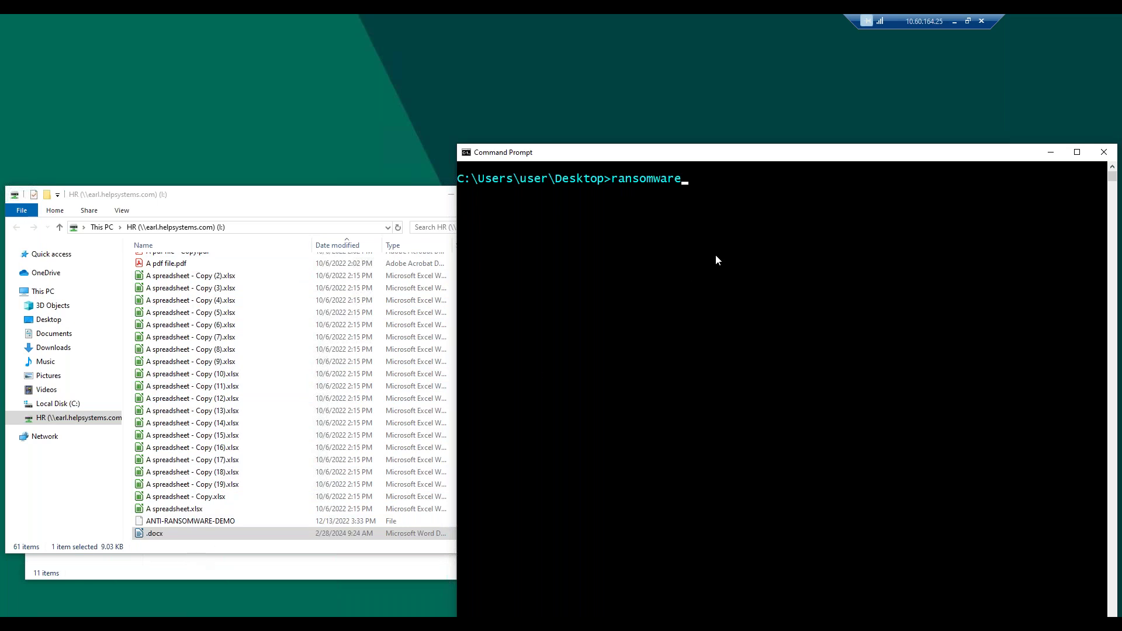
key("Return")
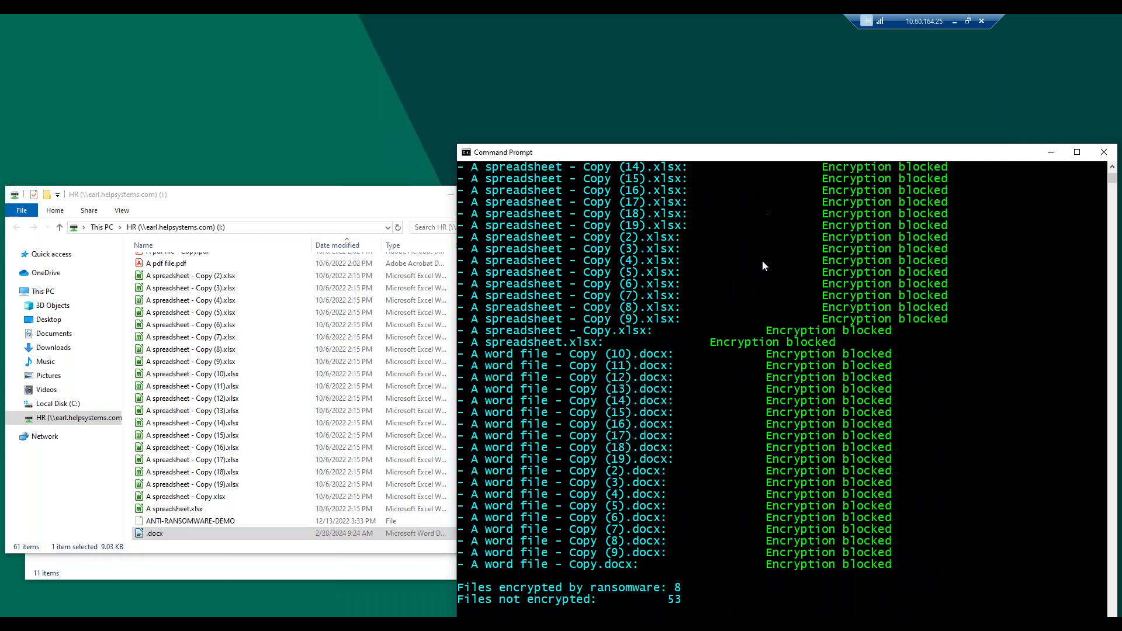
scroll(762, 266, "up", 9)
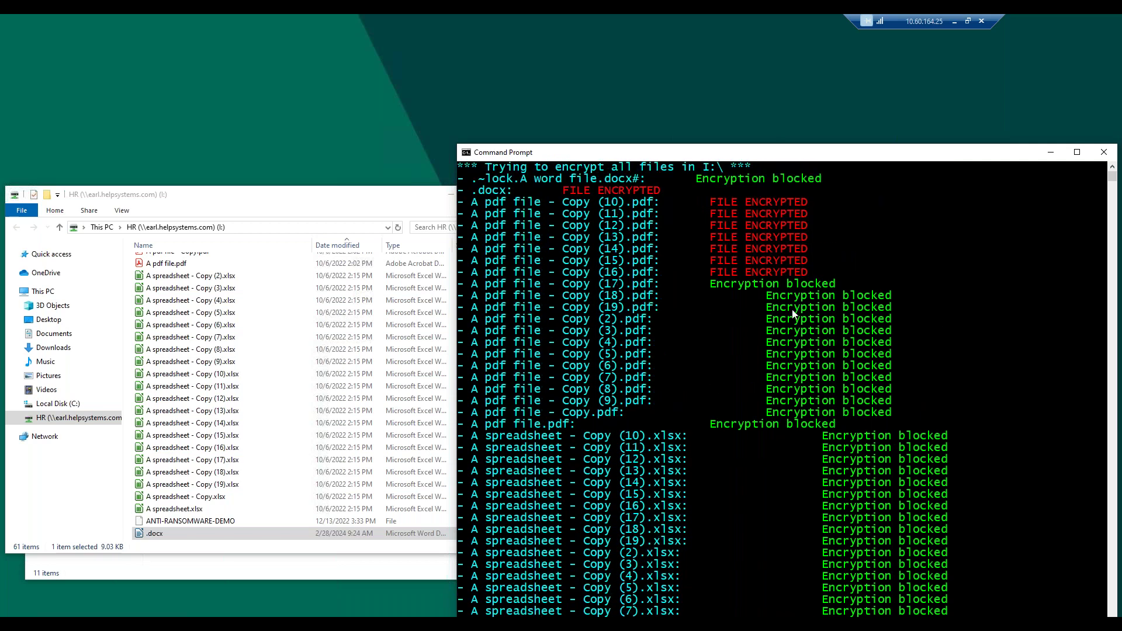
scroll(794, 314, "down", 1)
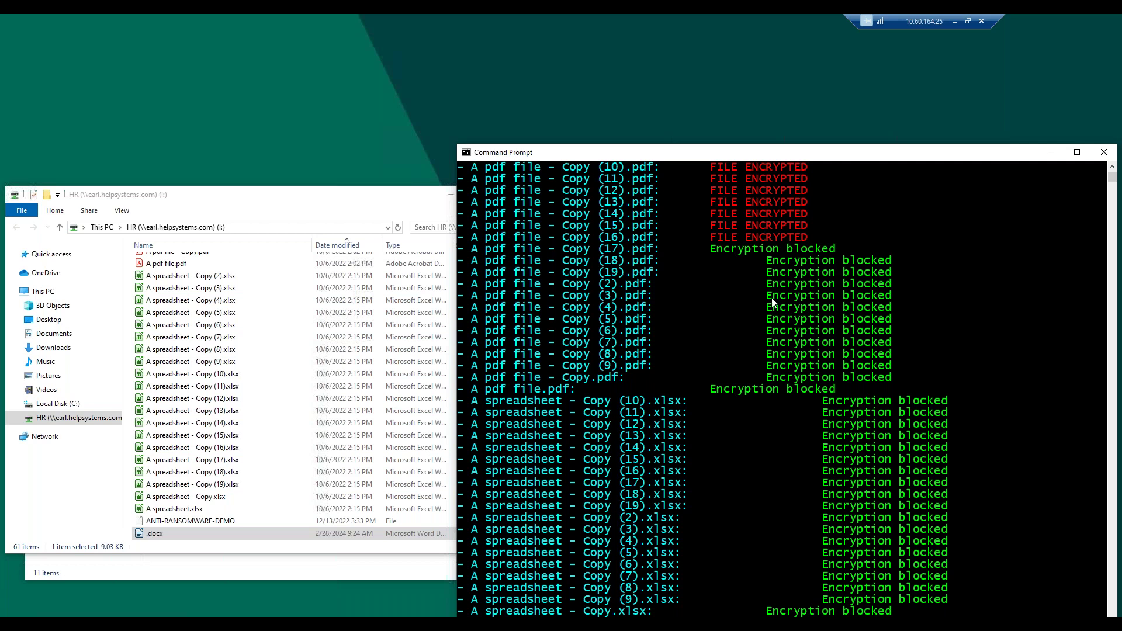
scroll(772, 301, "down", 7)
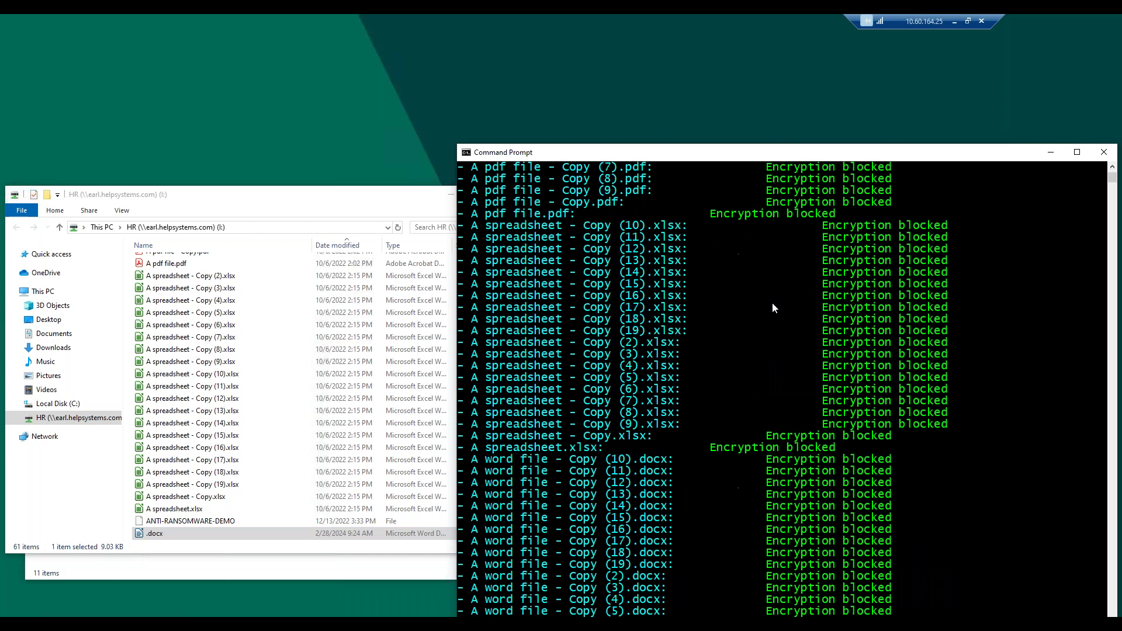
scroll(772, 308, "down", 4)
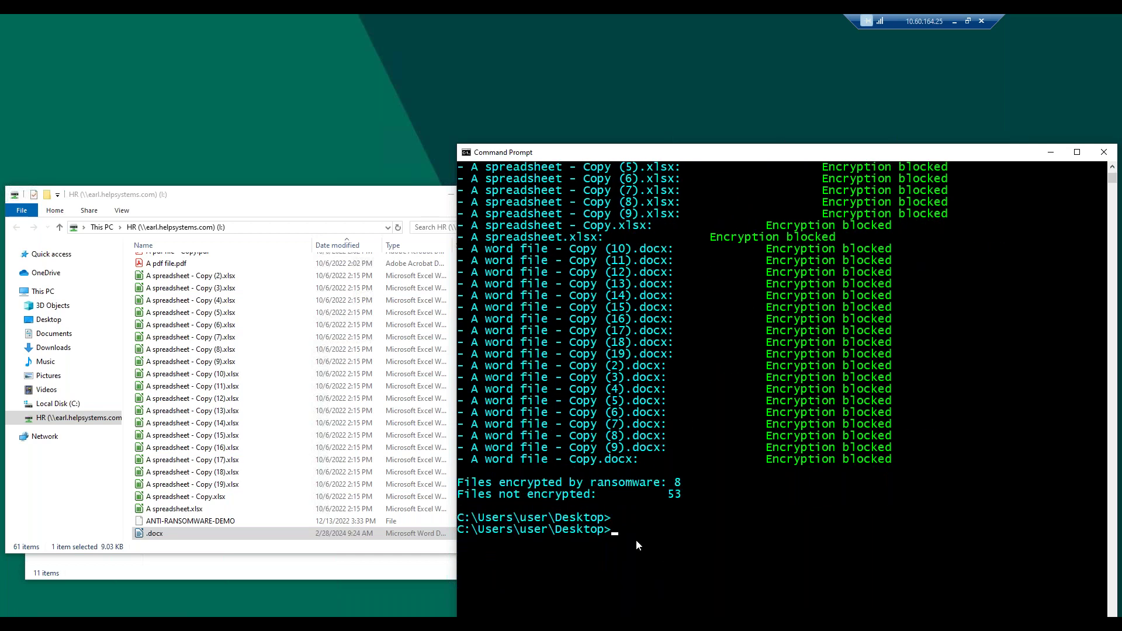
Try to access the HR share again, and close the HR folder, Command Prompt and This PC windows
left_click(173, 525)
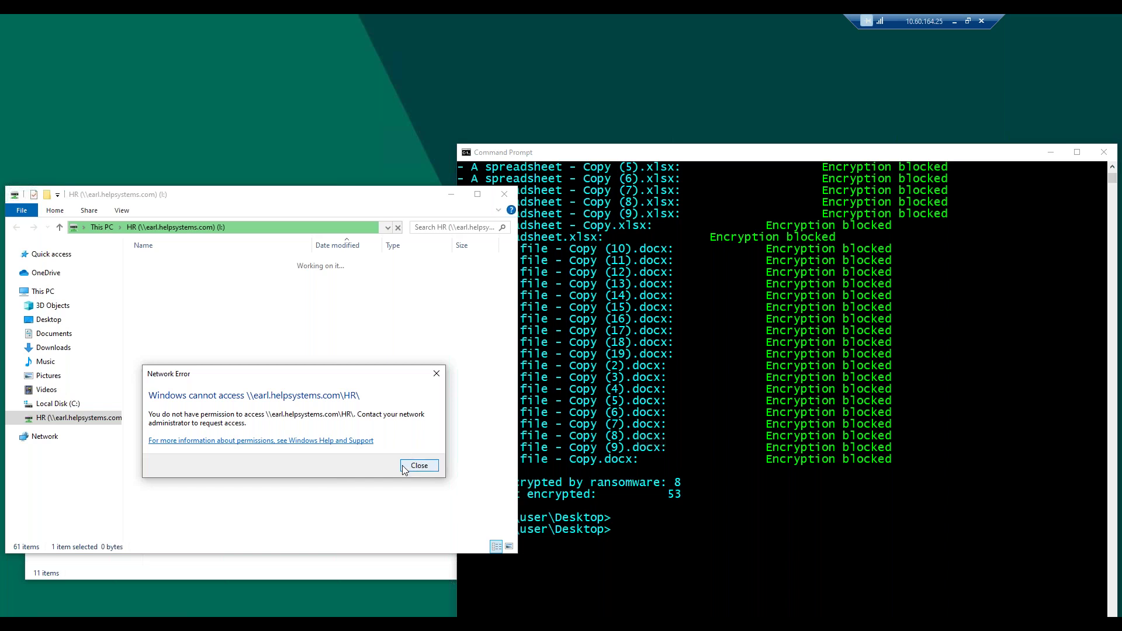
left_click(414, 466)
left_click(505, 197)
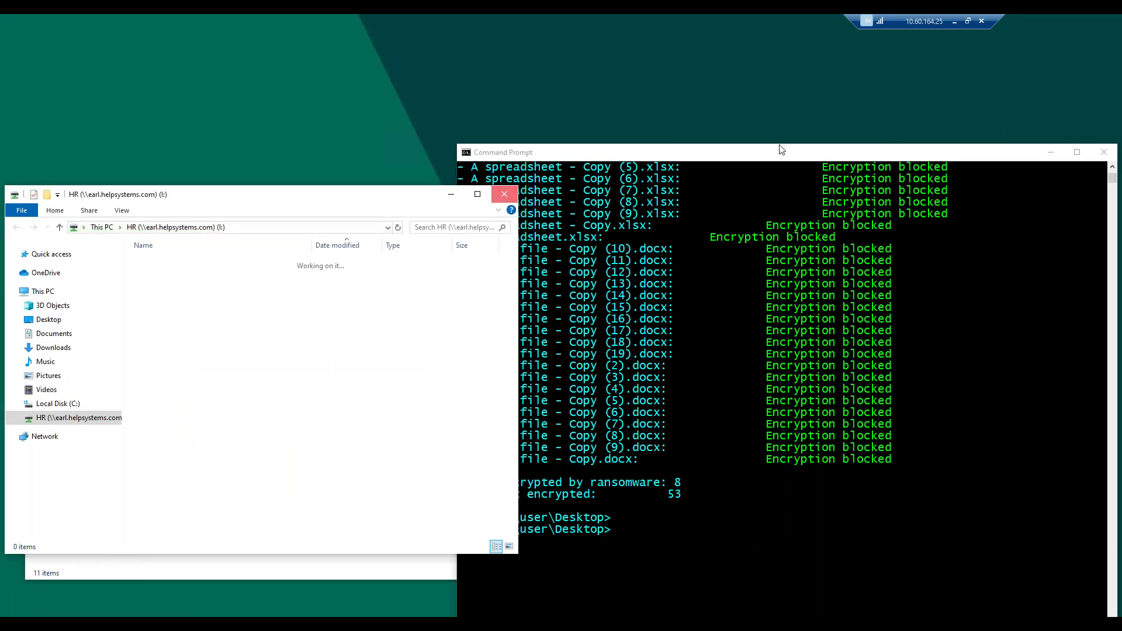
left_click(1097, 152)
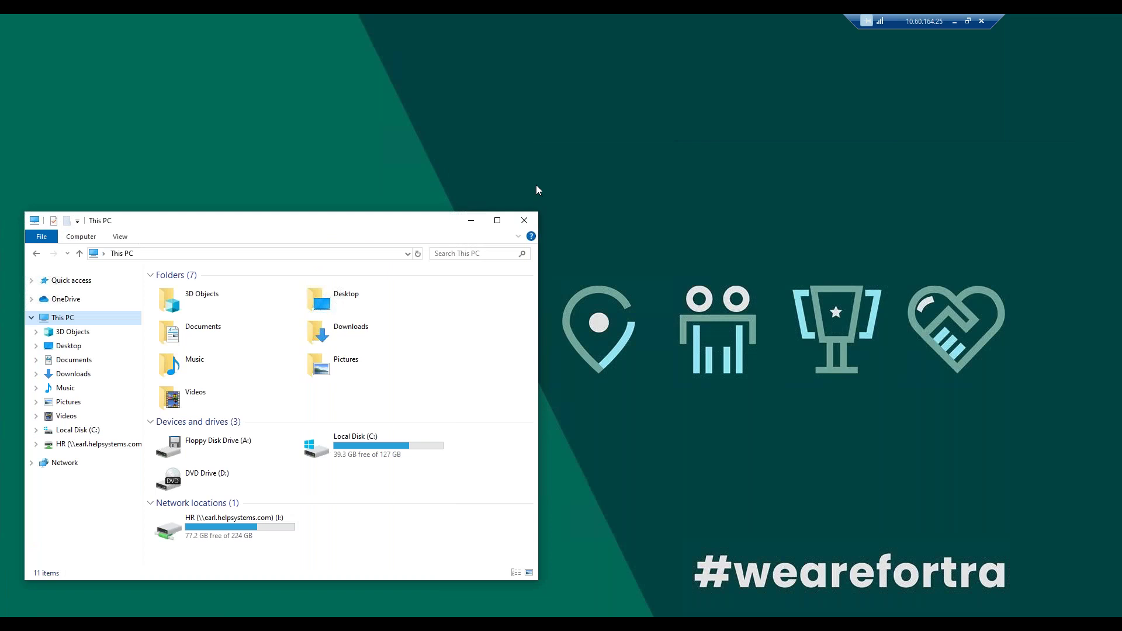
left_click(525, 224)
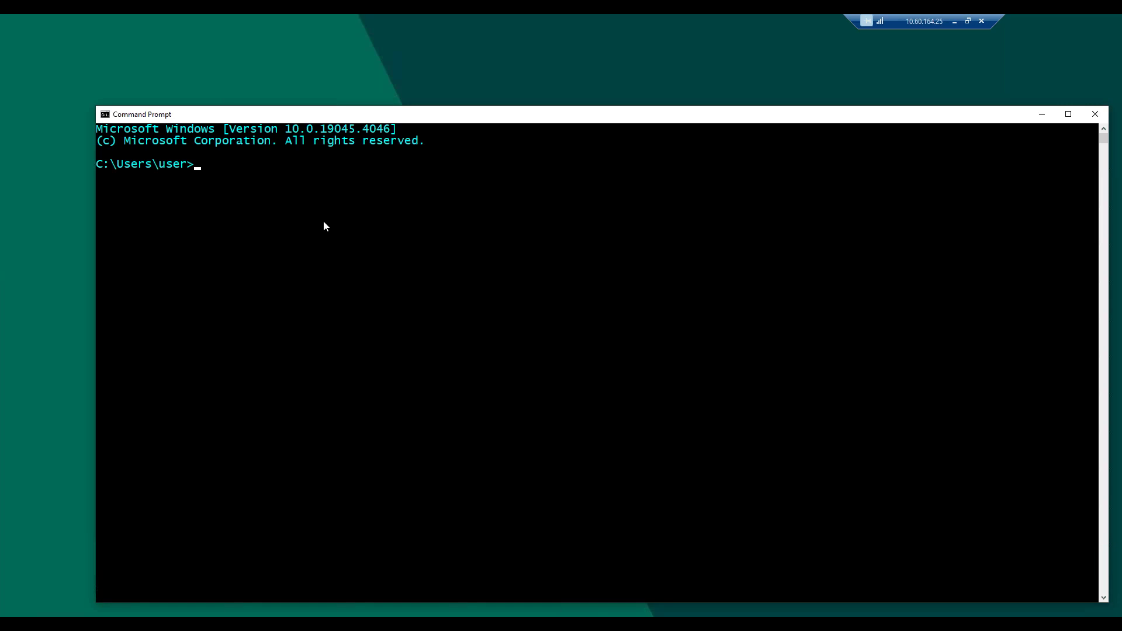
Open an FTP connection to earl.helpsystems.com from a new Command Prompt
type("ftp earl.helpsystem.")
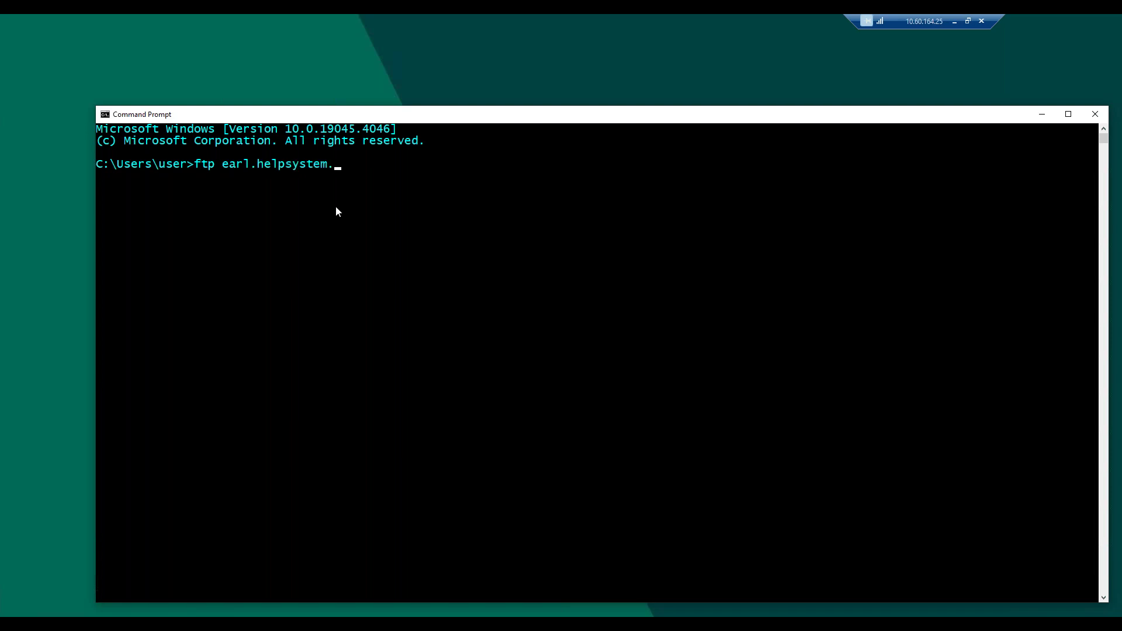
key("BackSpace")
type("s.com")
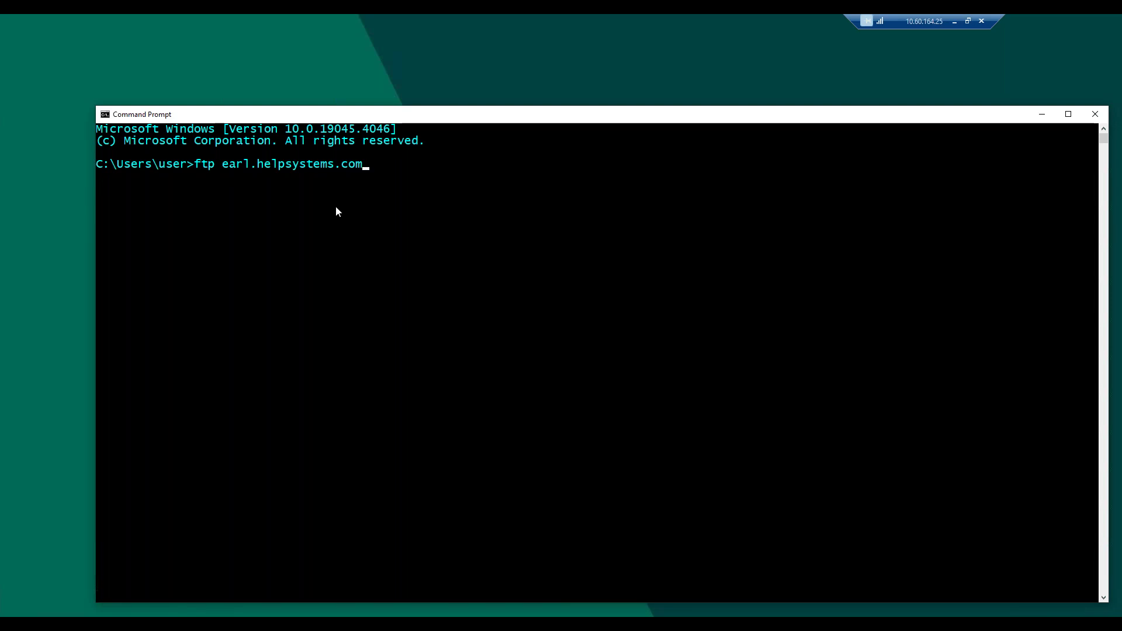
key("Return")
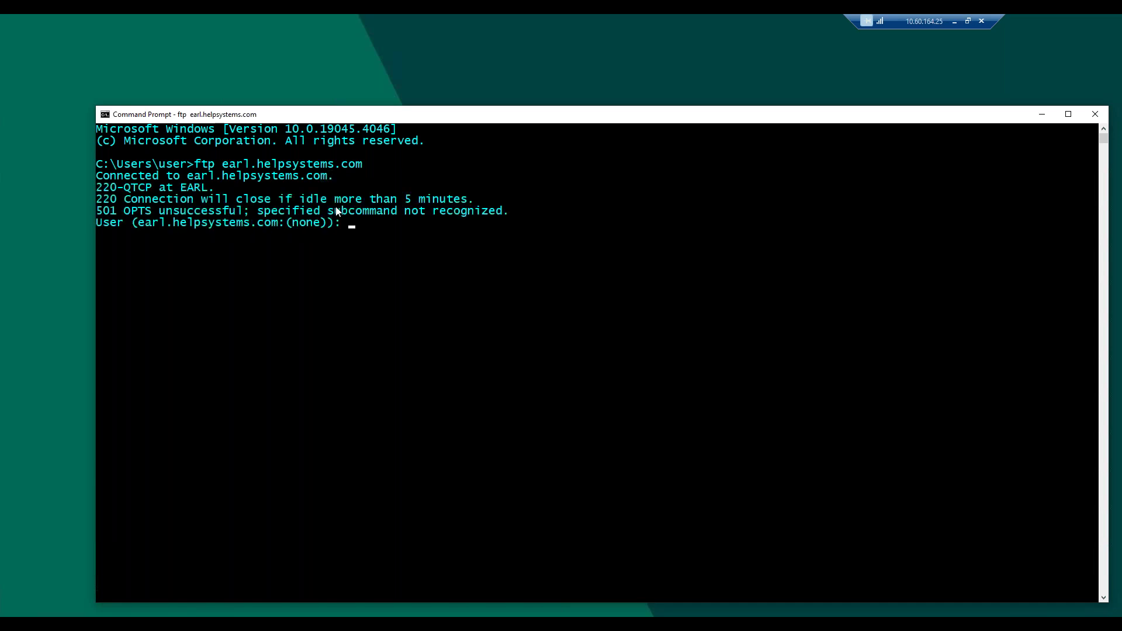
Log on to the FTP server with the account's user name and password
type("sandi")
key("Return")
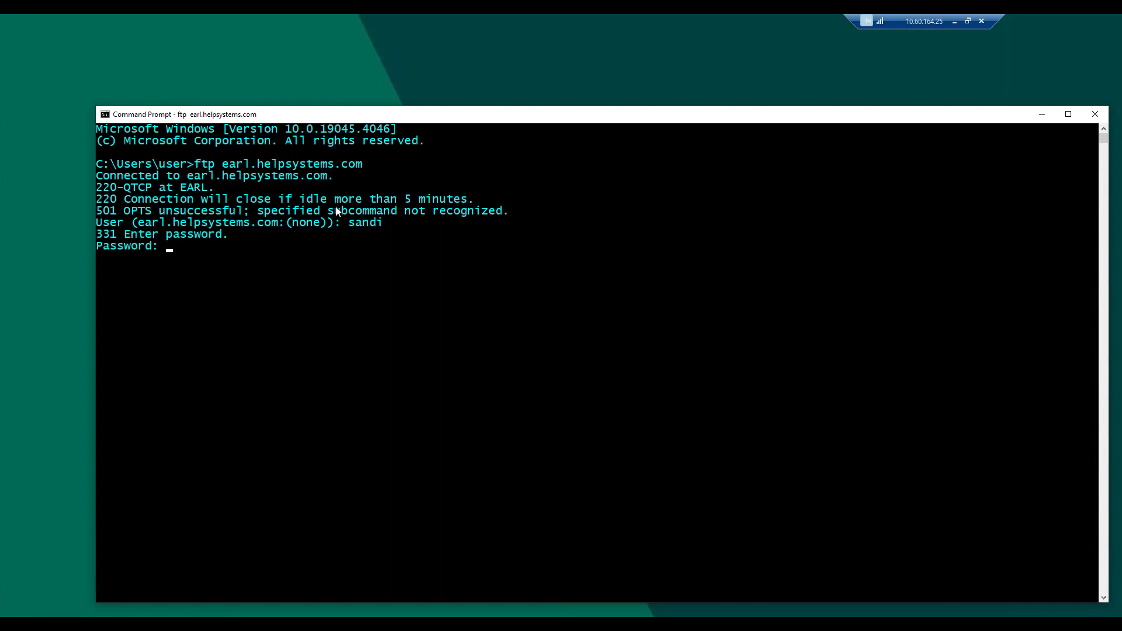
key("Return")
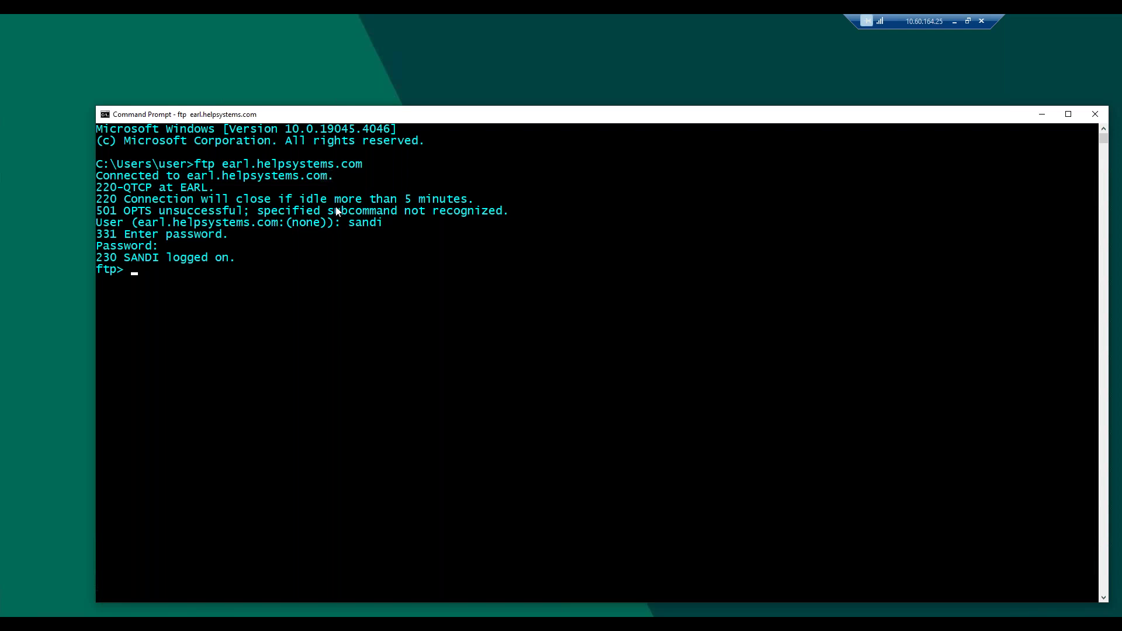
Try to change the FTP directory to /hr, and switch to /home instead
type("cd /ho")
key("BackSpace")
type("r")
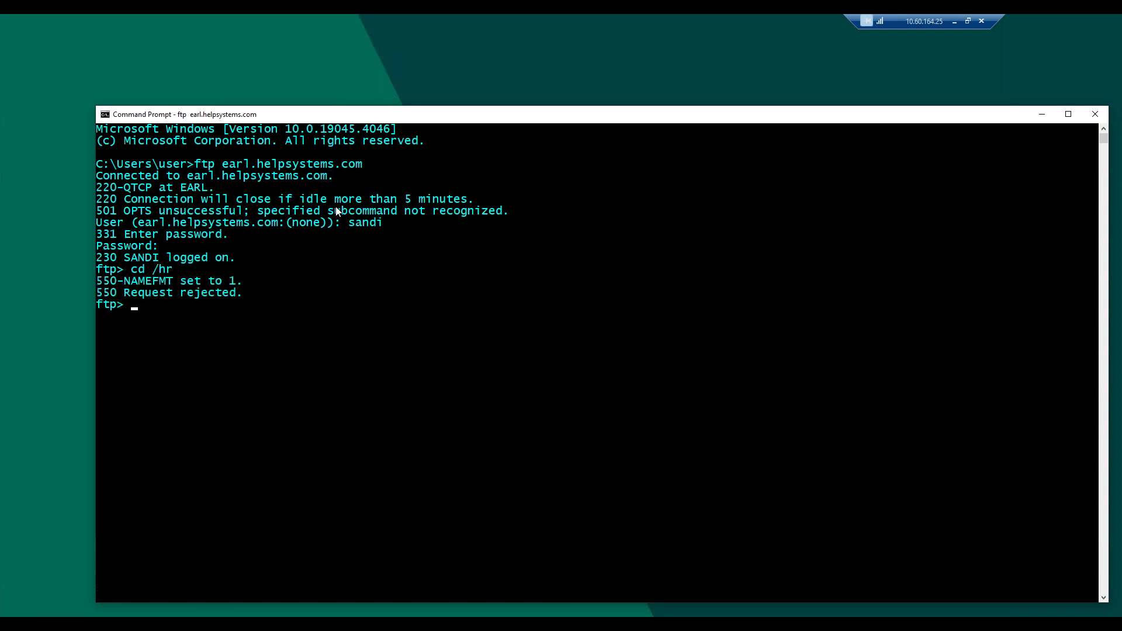
type("cd /home")
key("Return")
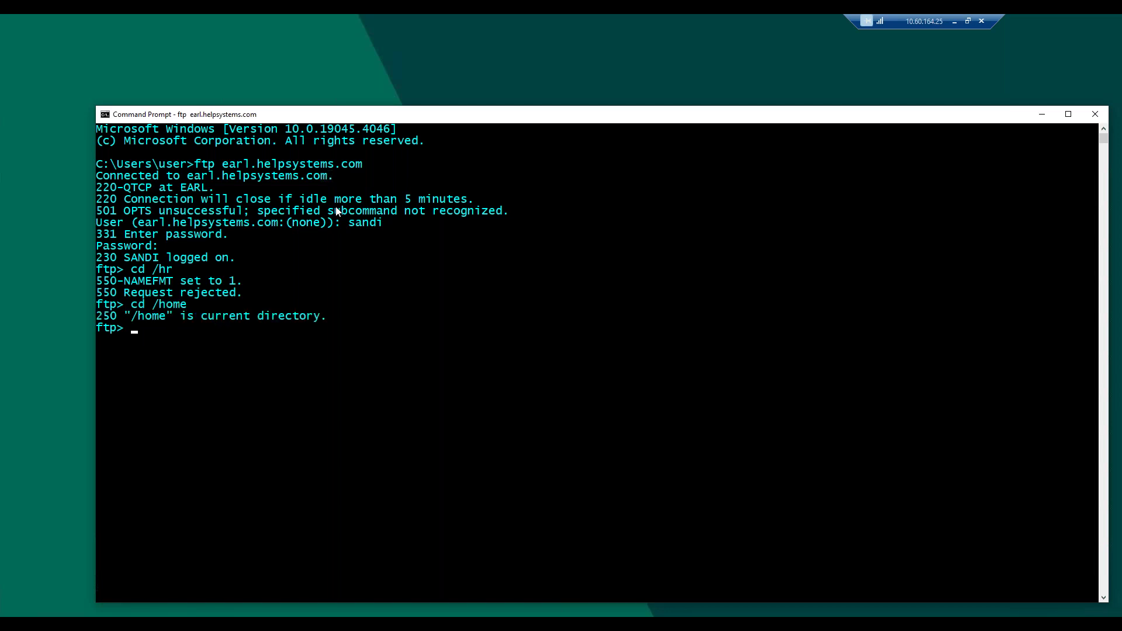
Upload epm.csv to the /home directory over FTP and download it back
type("put epm.csv")
key("Return")
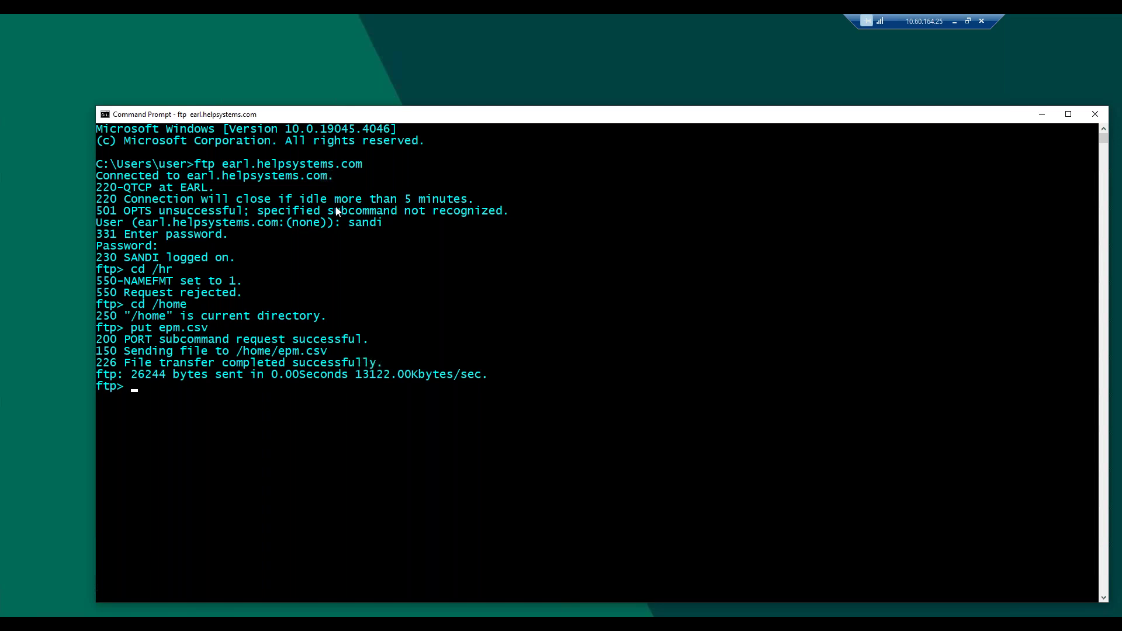
type("get")
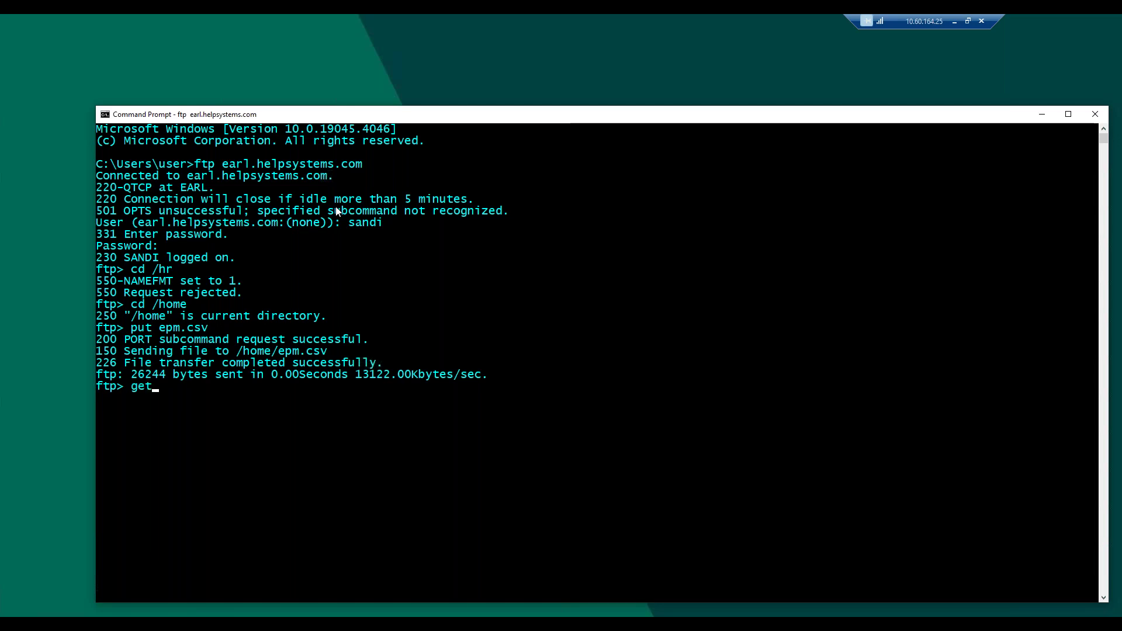
type(" epm.c")
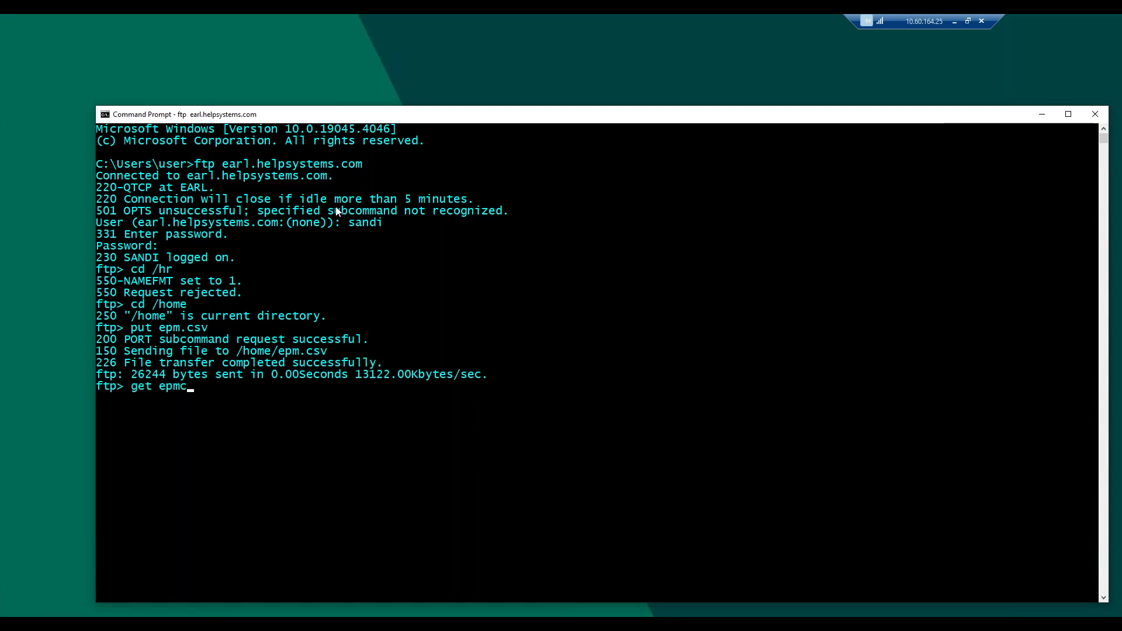
type("sv")
key("Return")
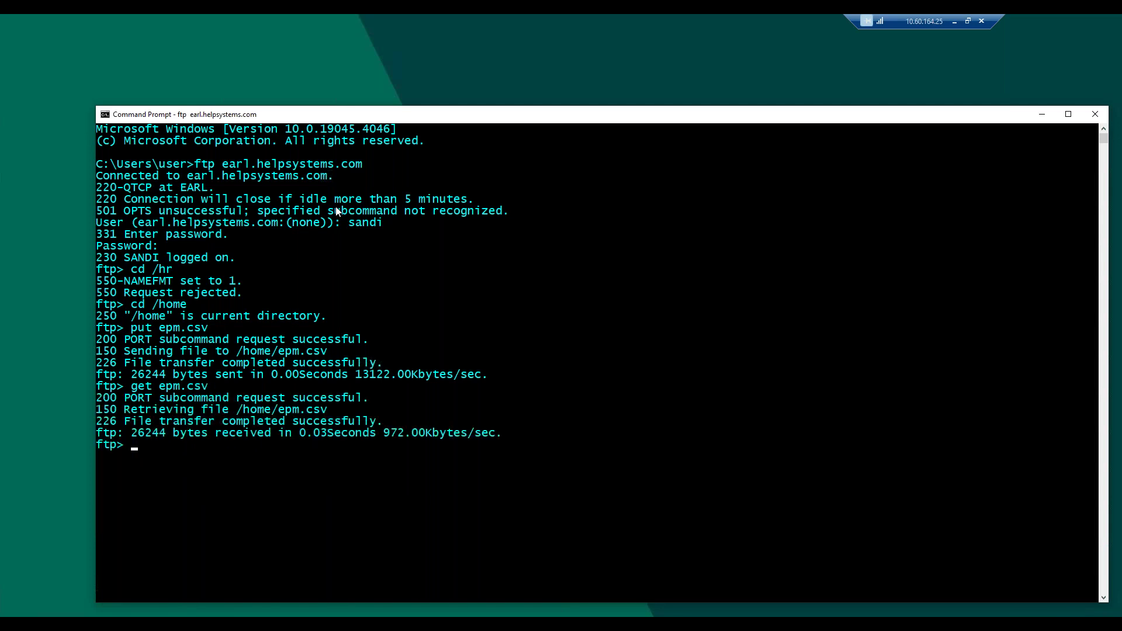